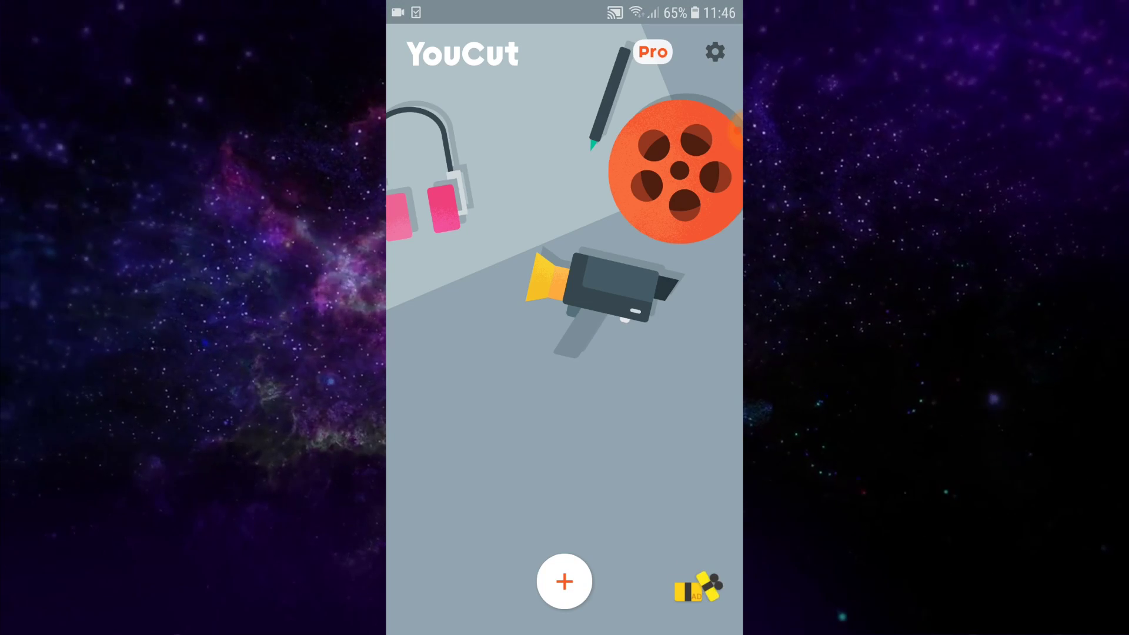
Start a new gallery project and pick the 5:37 aerial drone clip.
click(565, 582)
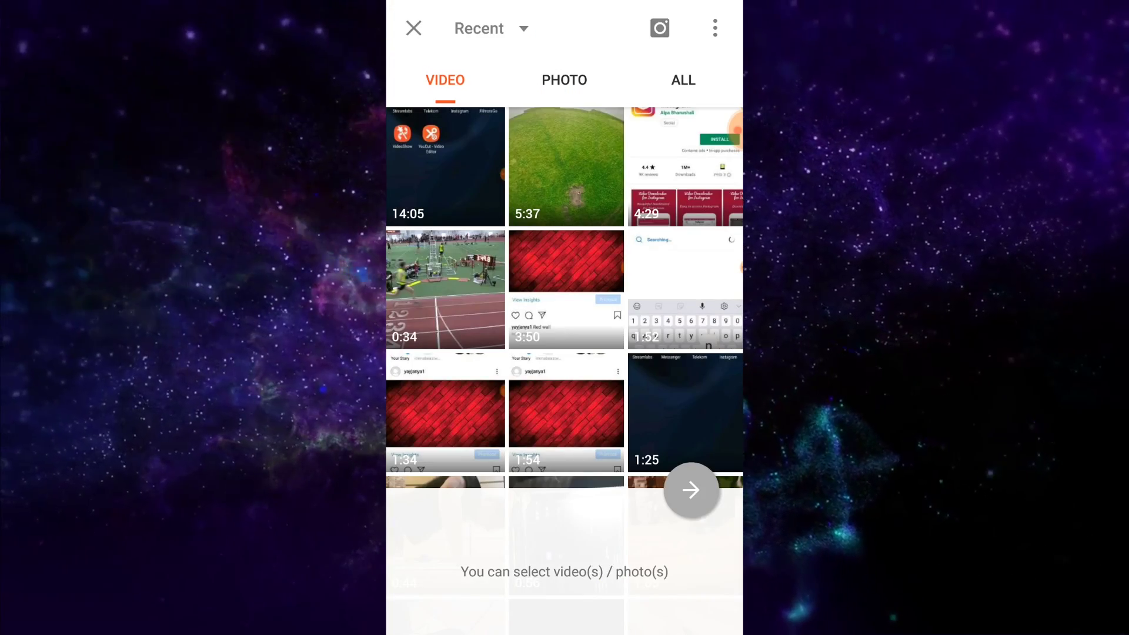
click(565, 167)
Trim the drone clip to a 0:39.4 beach stretch and import it into a new project.
drag(402, 563, 446, 563)
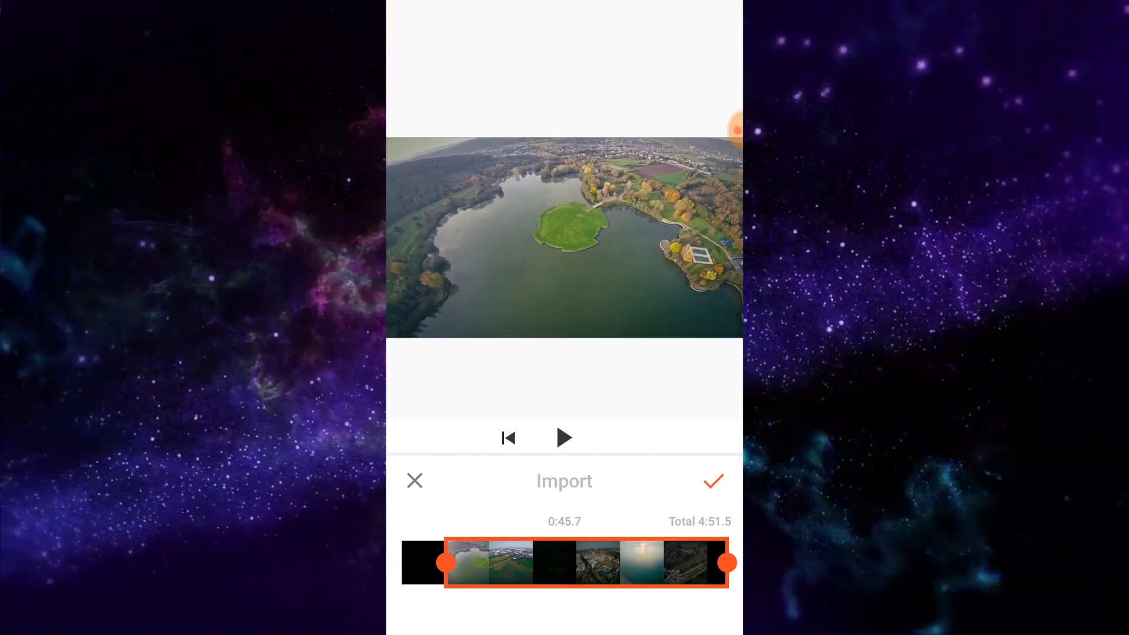
mouse_move(721, 563)
mouse_down()
mouse_move(613, 563)
mouse_move(658, 563)
mouse_up()
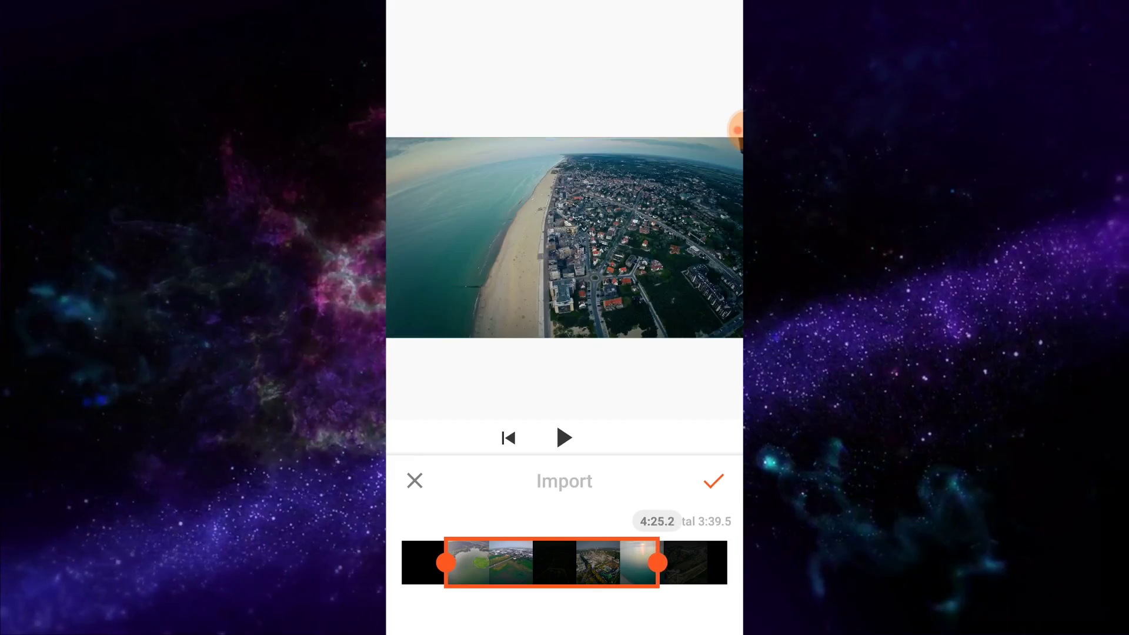
drag(445, 563, 620, 563)
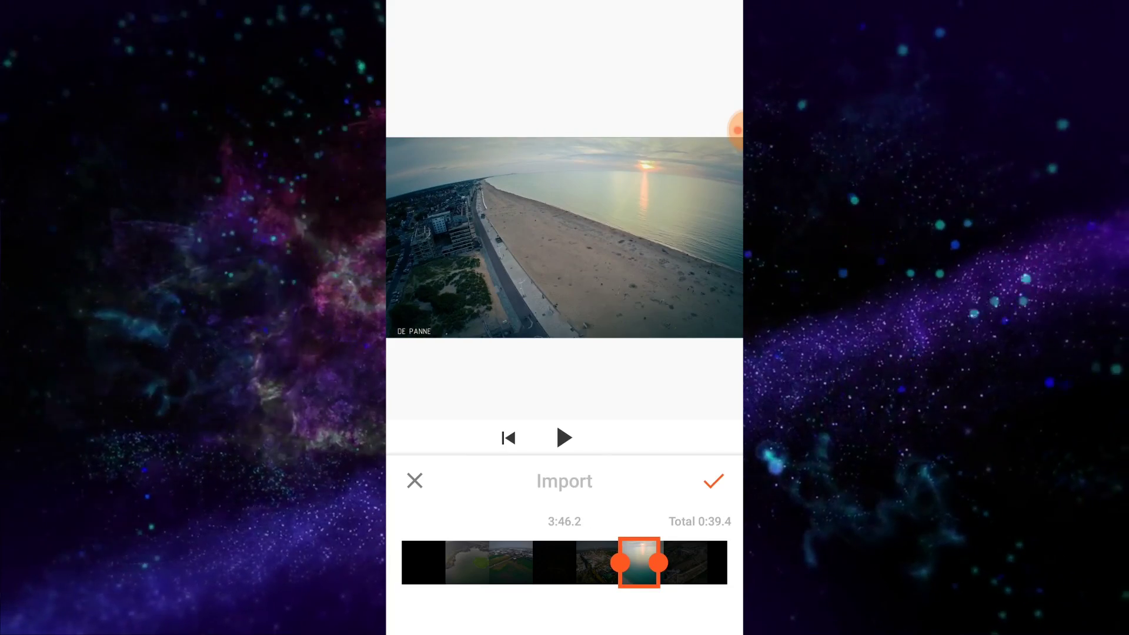
click(712, 481)
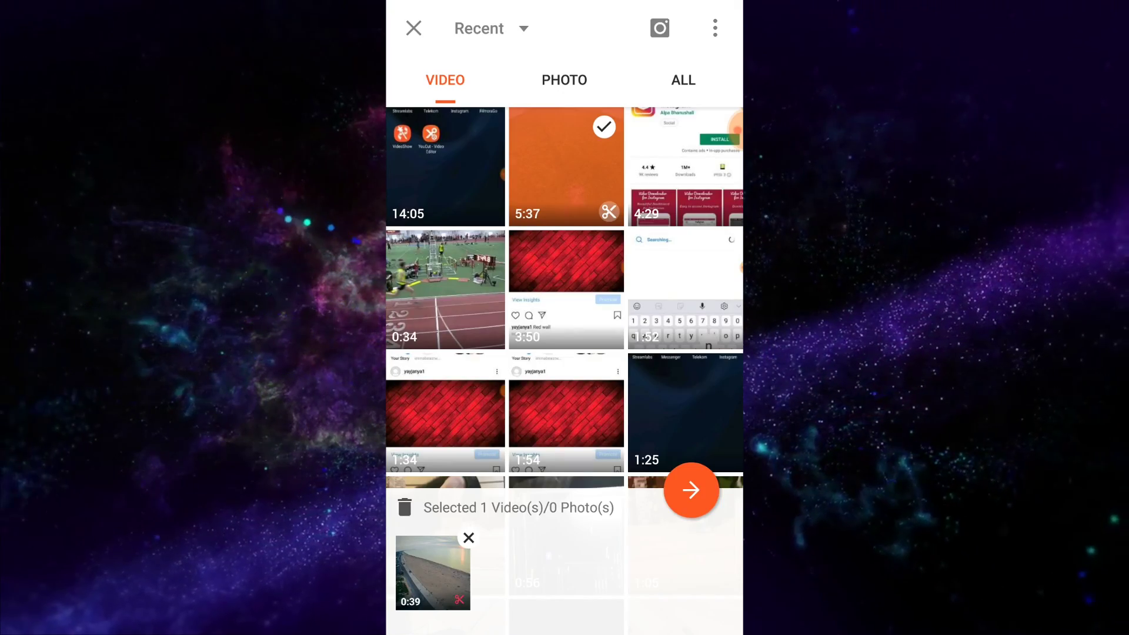
click(691, 490)
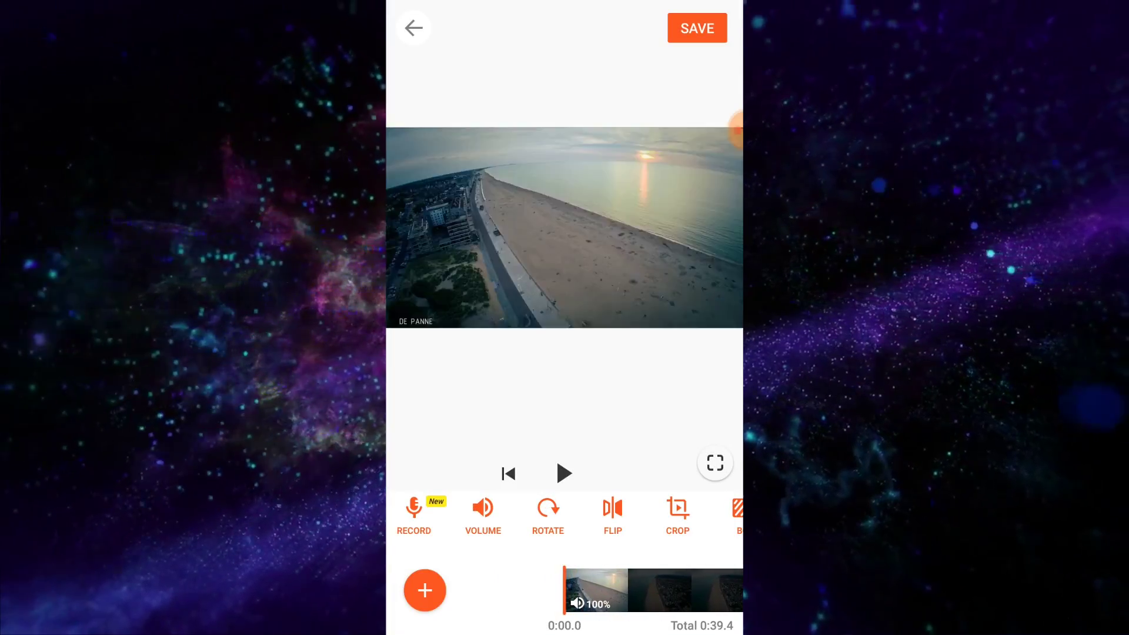
click(413, 511)
Allow microphone access, then leave the voice-over panel without recording anything.
click(666, 350)
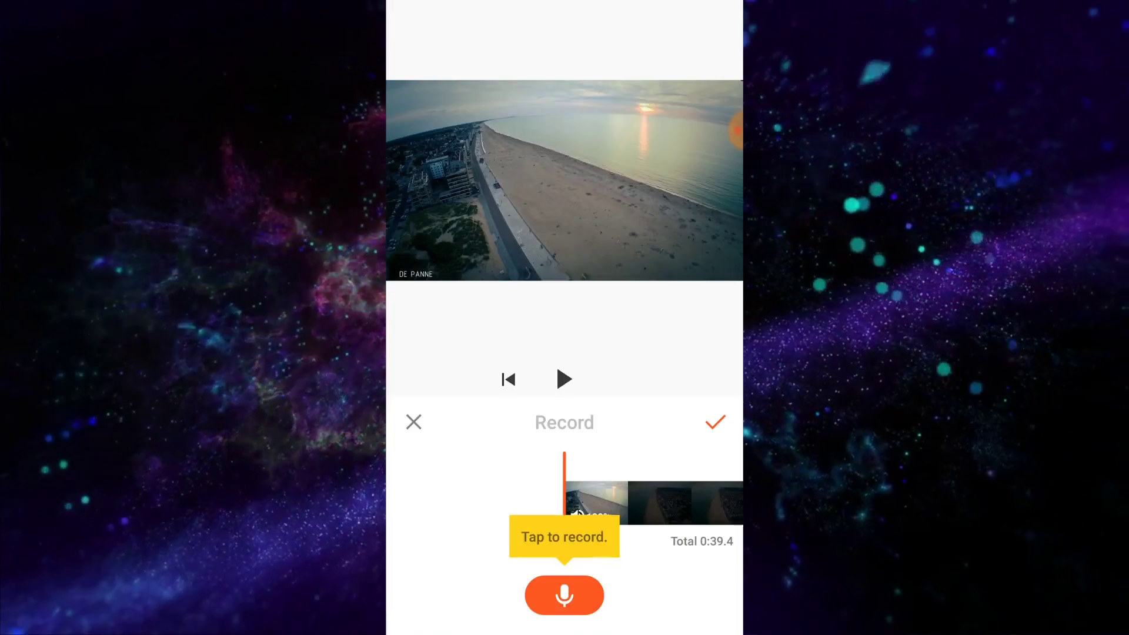
scroll(652, 503, right, 3)
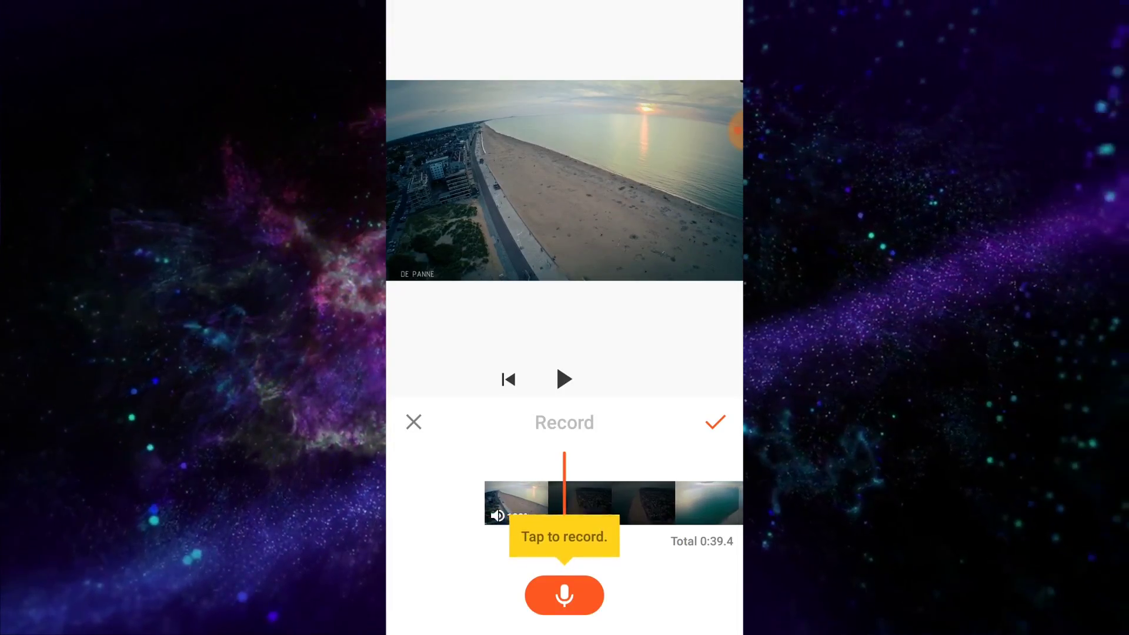
scroll(598, 503, right, 2)
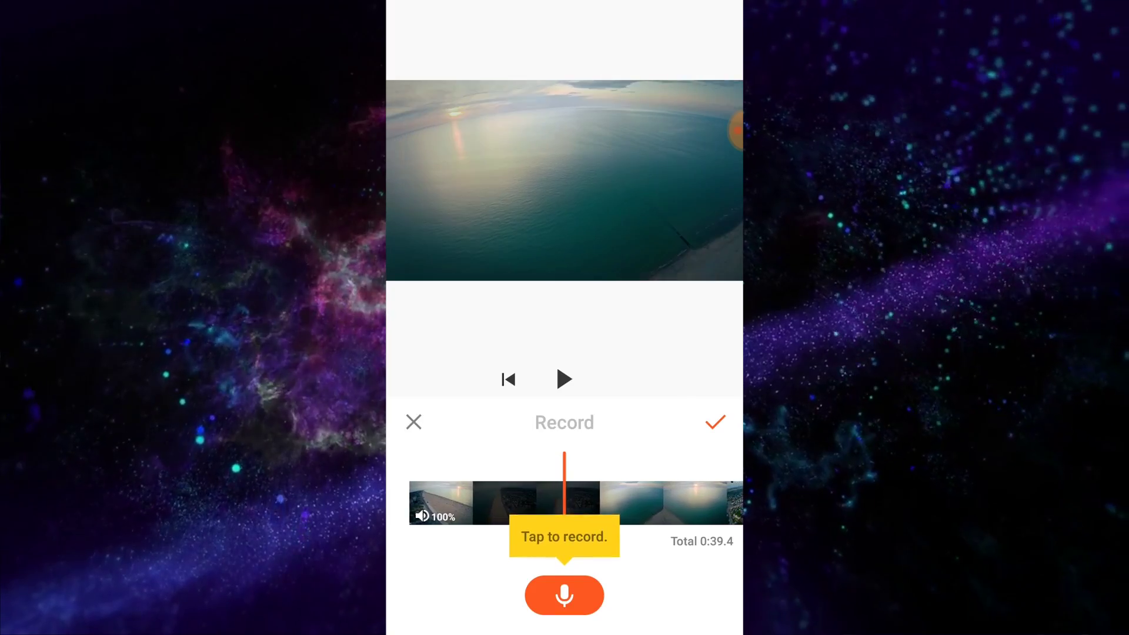
scroll(574, 504, left, 3)
scroll(574, 502, right, 3)
scroll(573, 504, right, 3)
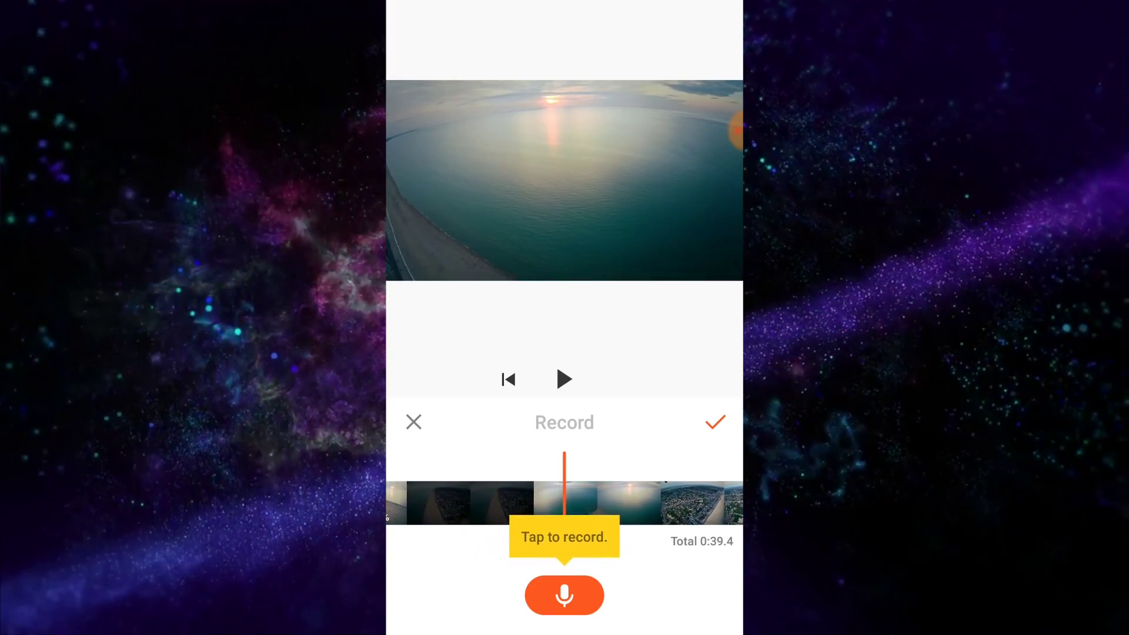
scroll(565, 503, right, 1)
scroll(564, 503, right, 1)
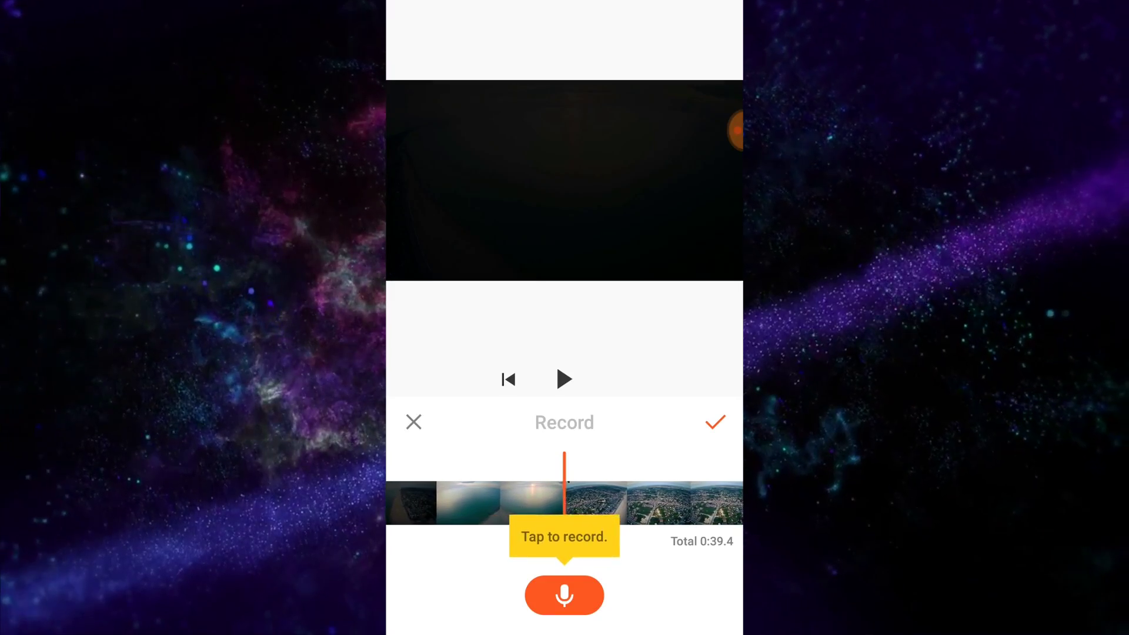
scroll(565, 502, right, 1)
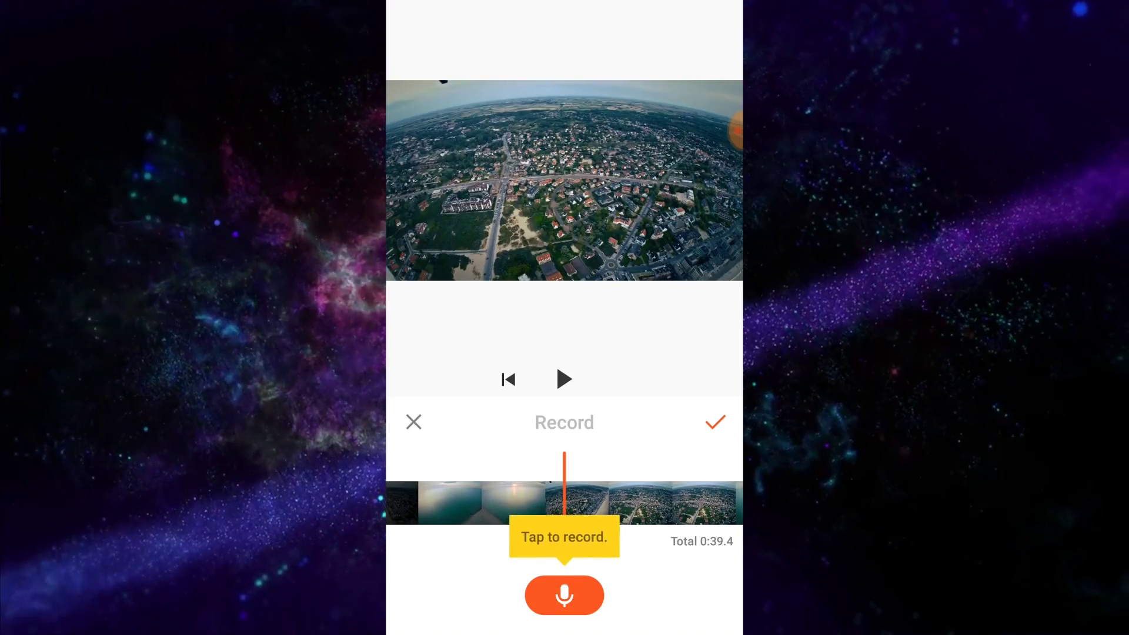
scroll(564, 503, left, 5)
scroll(564, 503, right, 1)
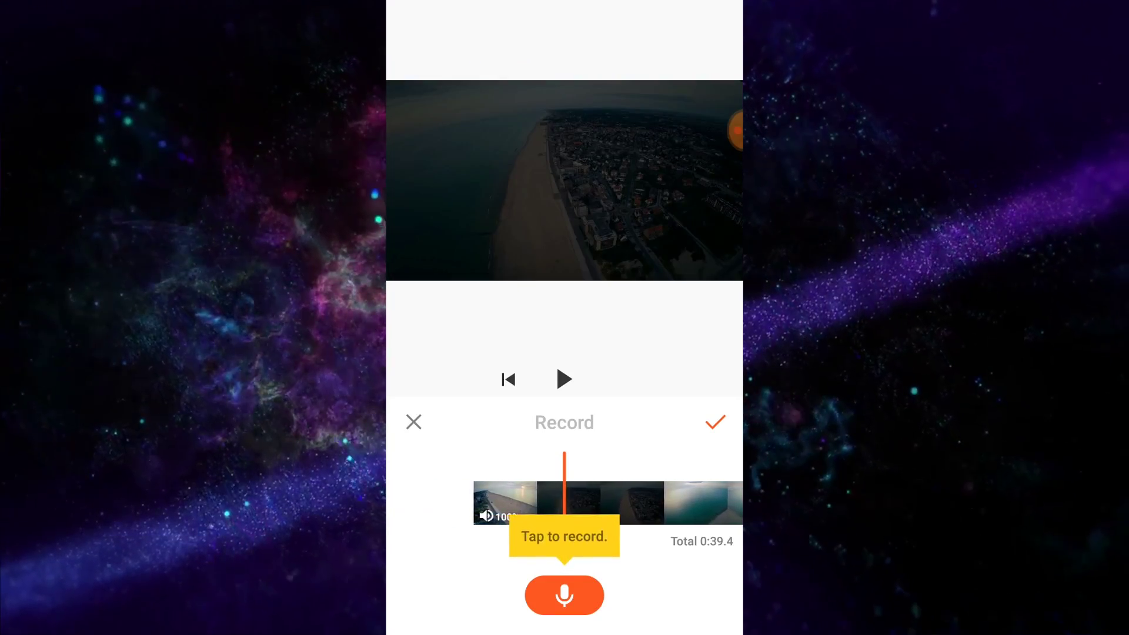
scroll(564, 503, right, 1)
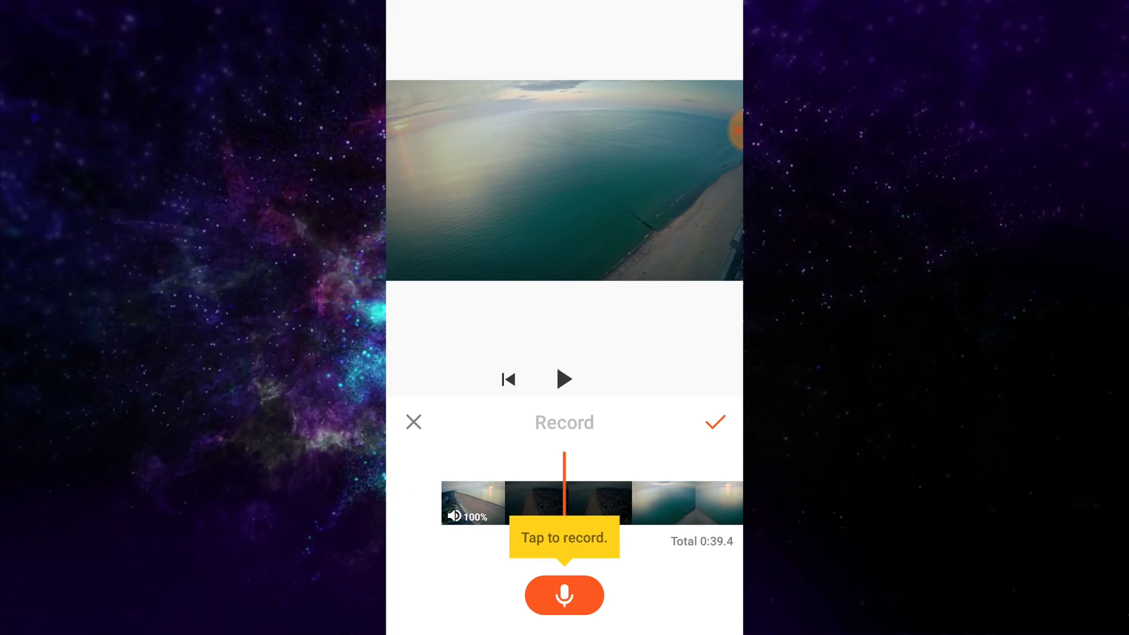
key(Escape)
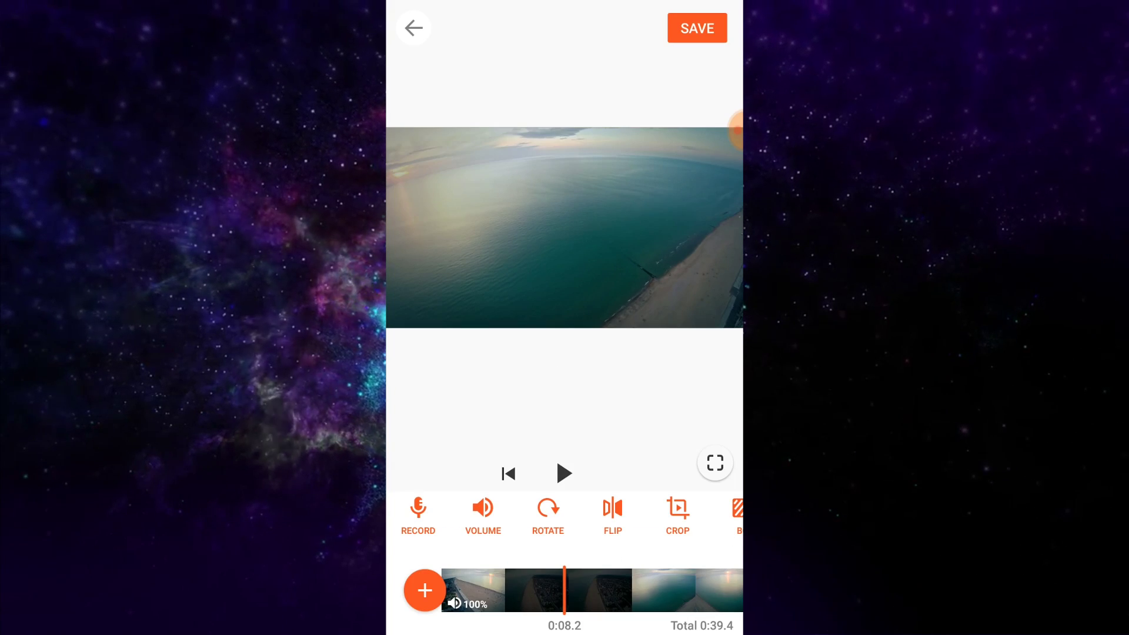
Rotate the clip back to upright landscape, with playback parked at 0:12.7.
click(483, 517)
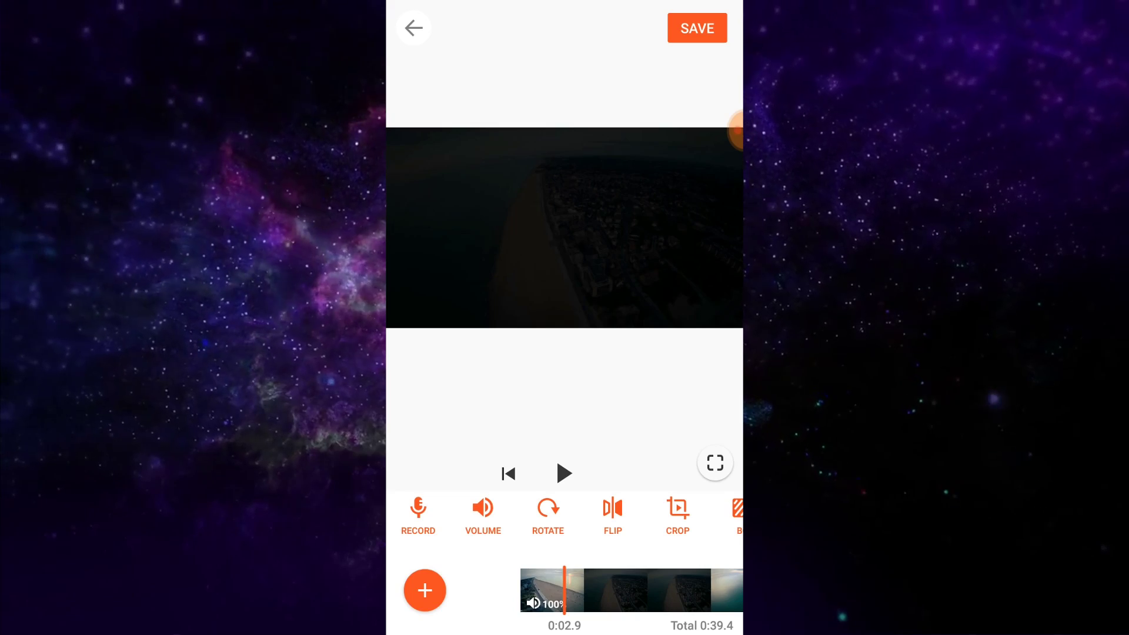
drag(618, 516, 565, 516)
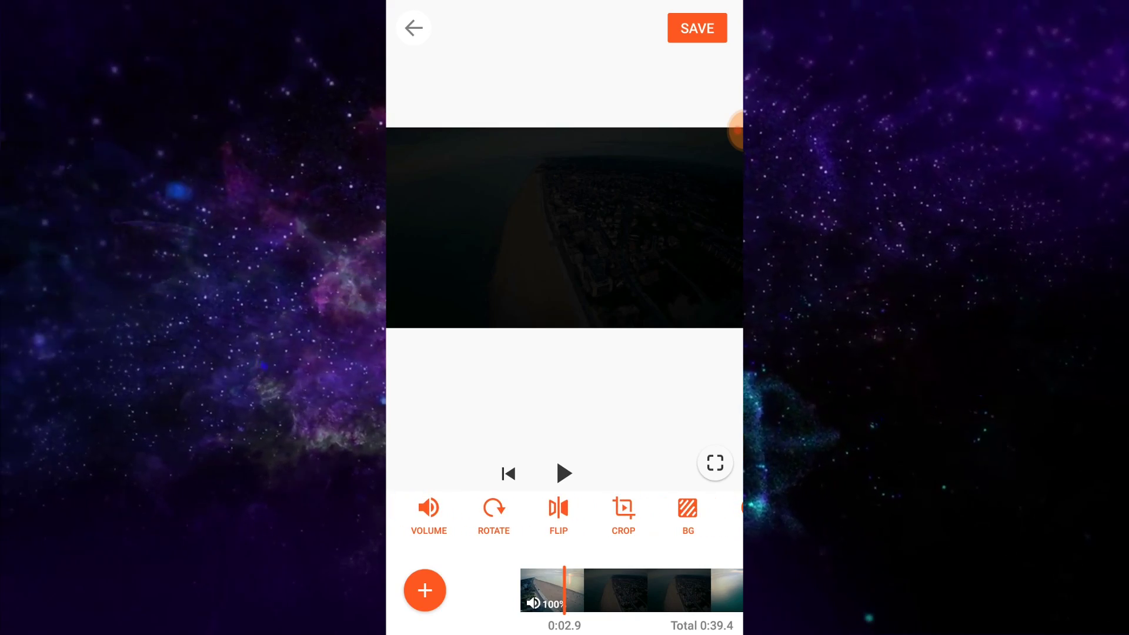
click(493, 514)
drag(688, 591, 442, 590)
click(493, 514)
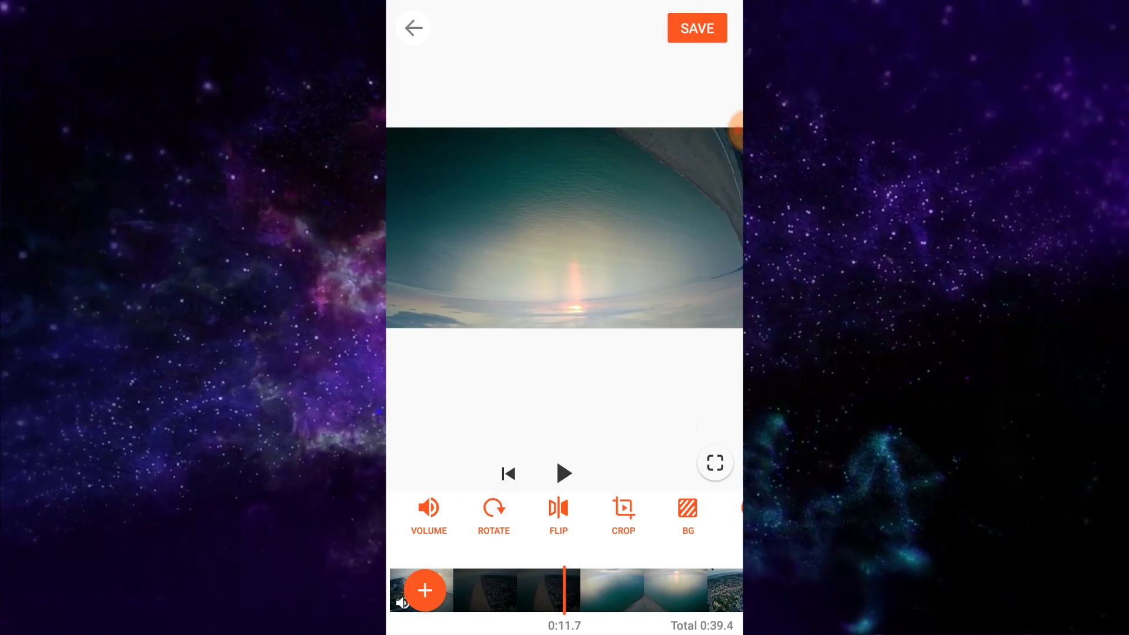
click(494, 514)
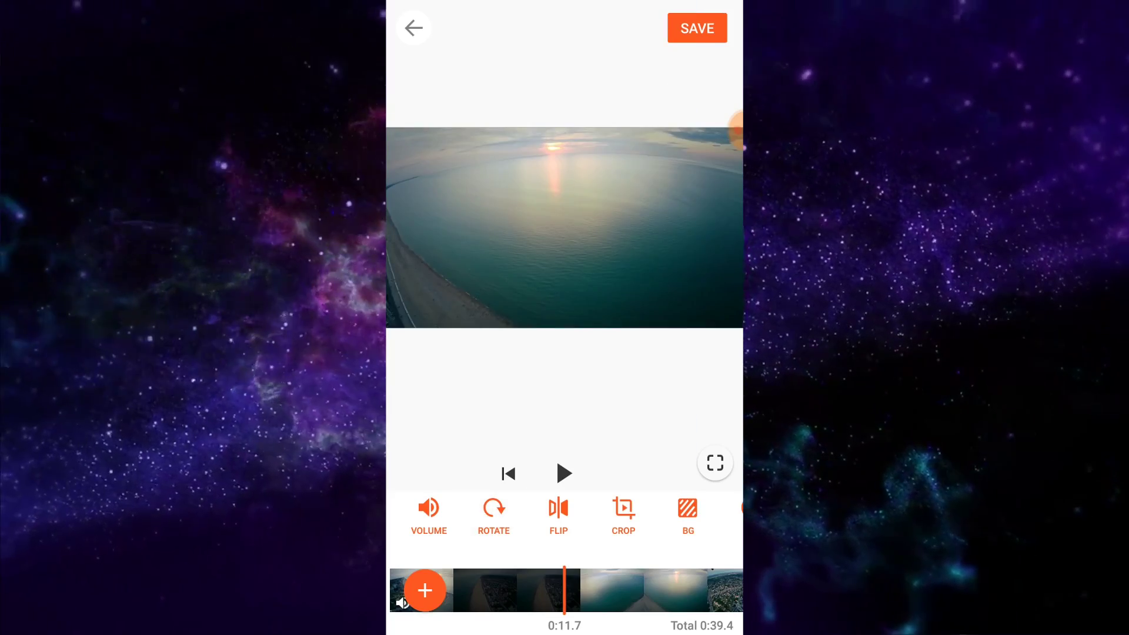
drag(618, 590, 602, 590)
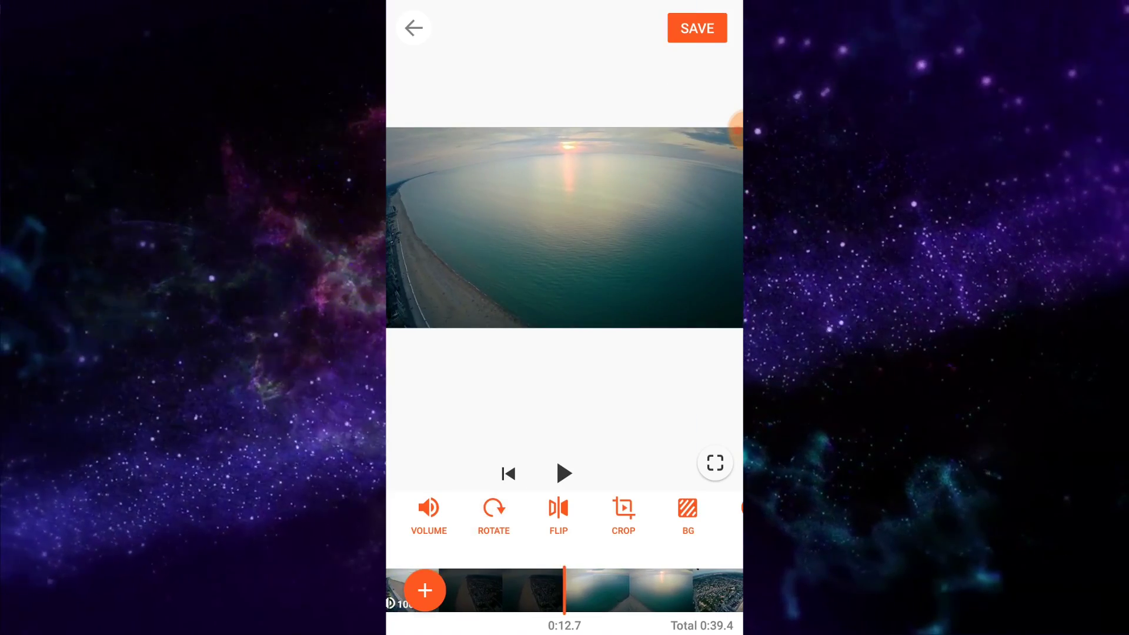
Keep the project at the exit prompt and mirror the clip horizontally.
click(414, 28)
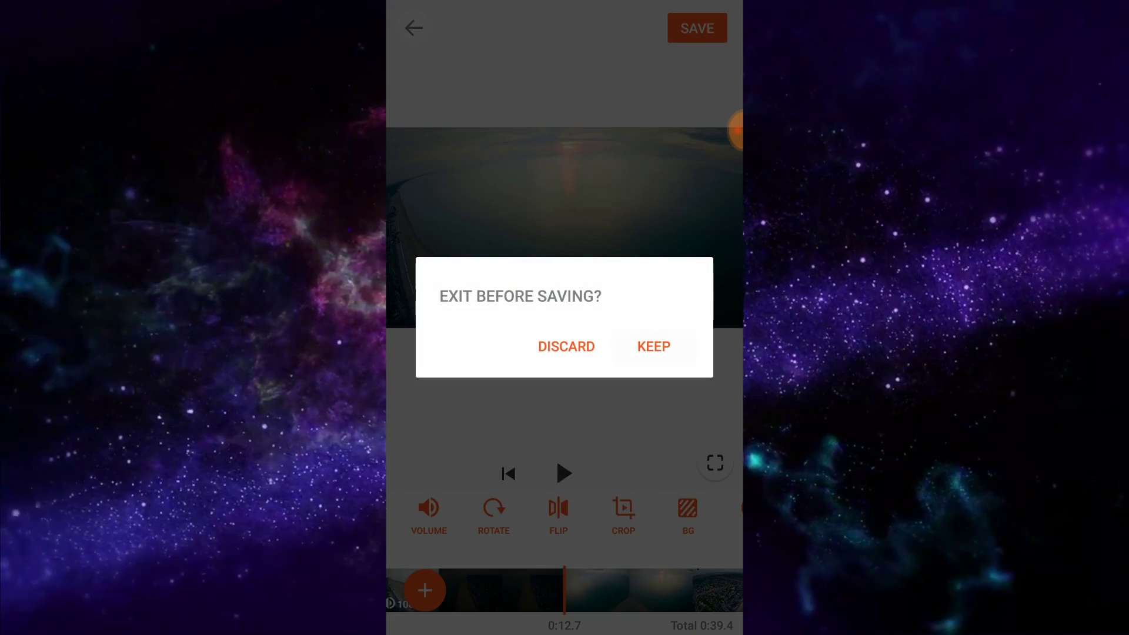
click(654, 345)
click(558, 511)
click(558, 512)
click(558, 512)
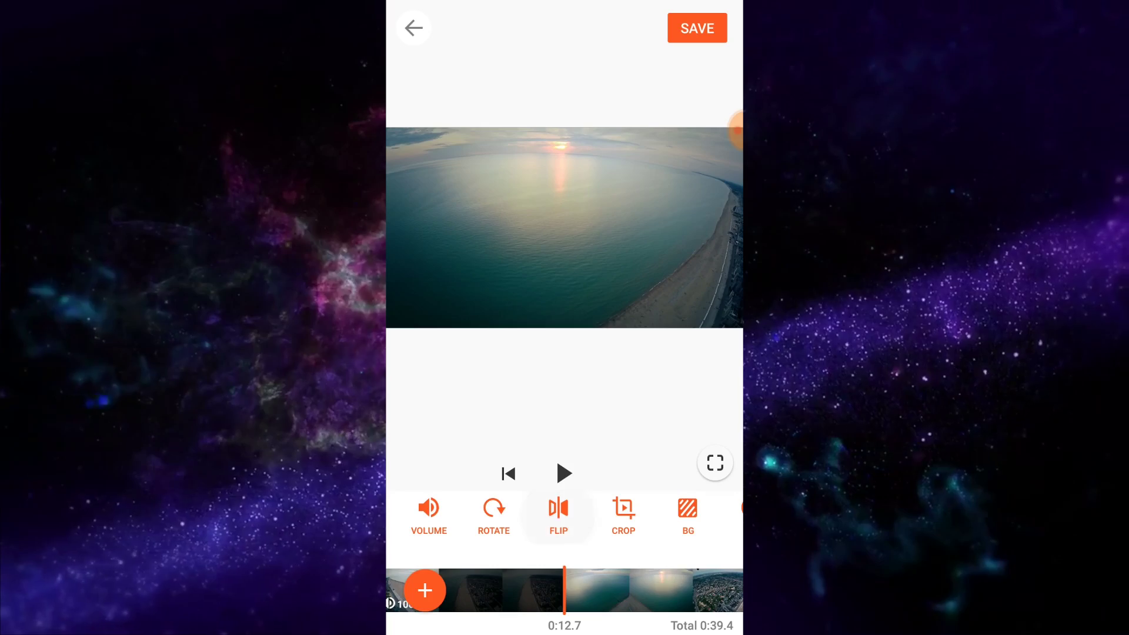
Preview square, 4:5, 16:9 and 9:16 crop shapes on the beach clip.
drag(617, 516, 589, 515)
click(587, 514)
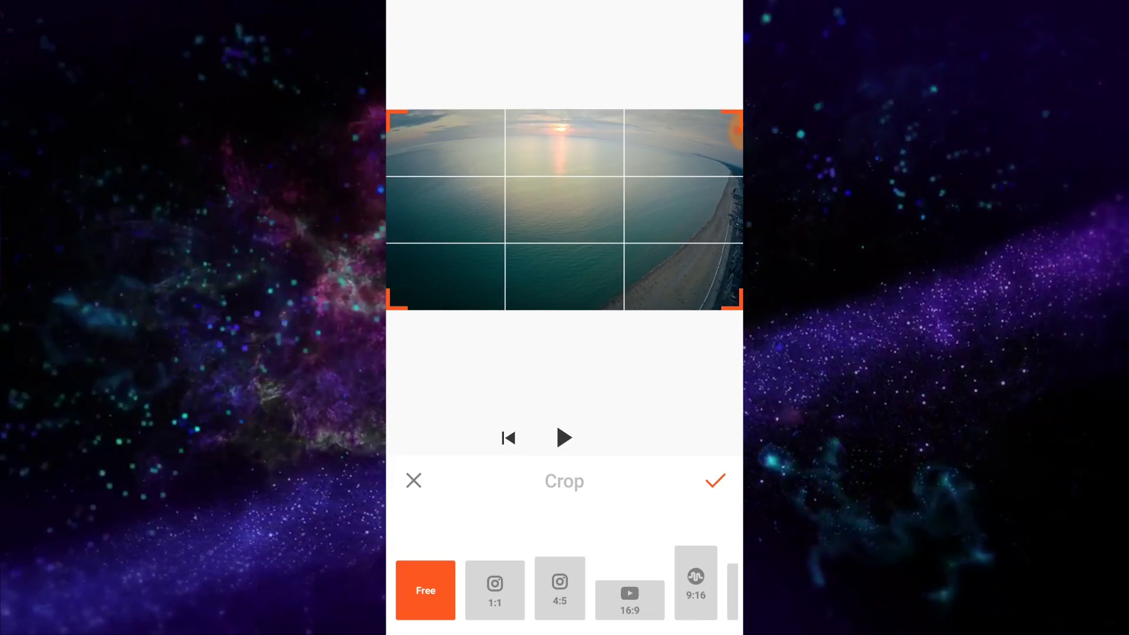
mouse_move(738, 305)
mouse_down()
mouse_move(612, 271)
mouse_move(614, 282)
mouse_up()
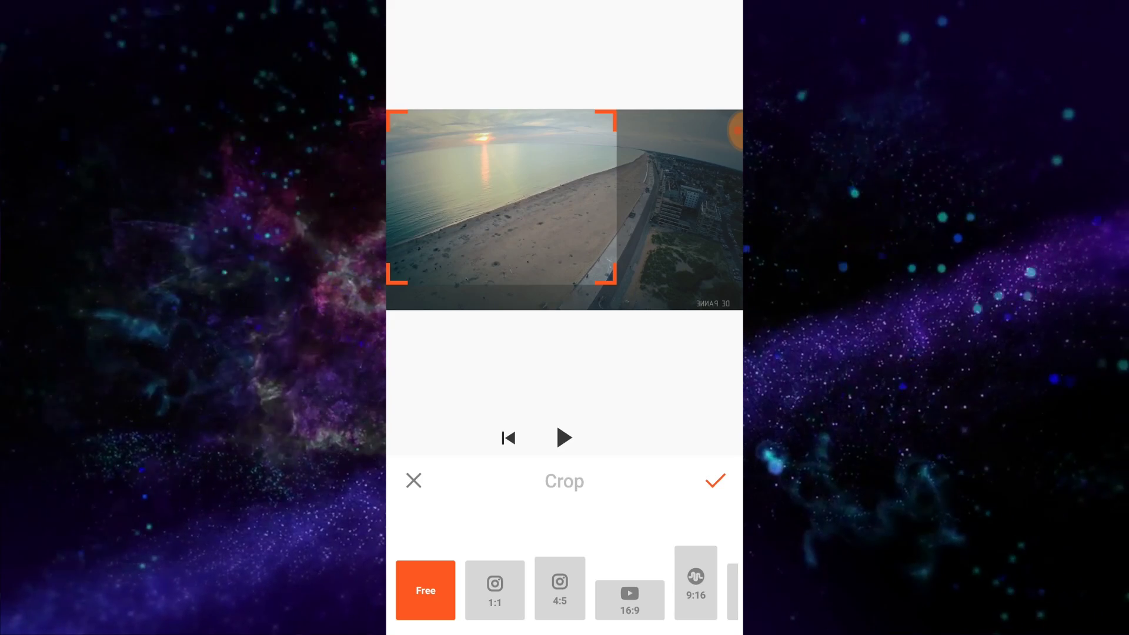
click(495, 590)
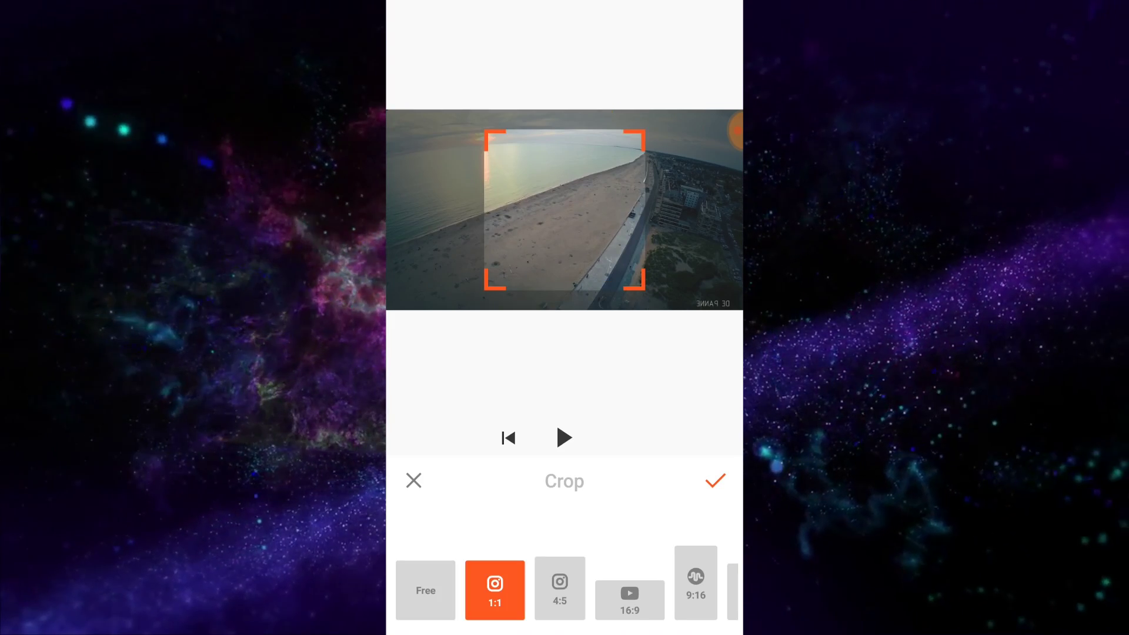
click(560, 589)
click(629, 600)
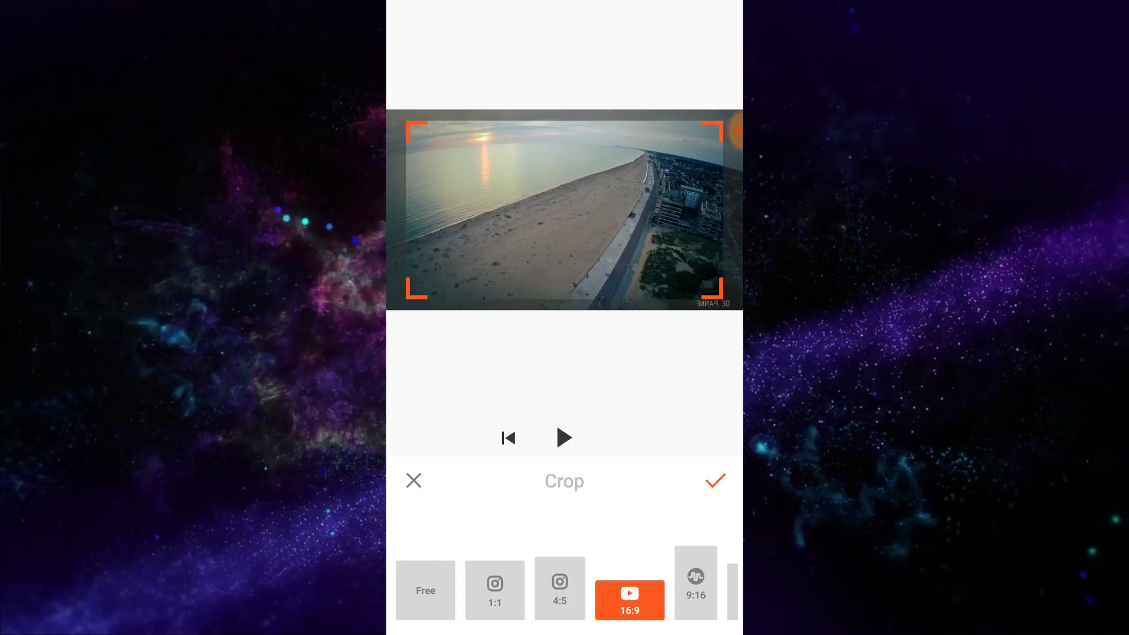
click(604, 582)
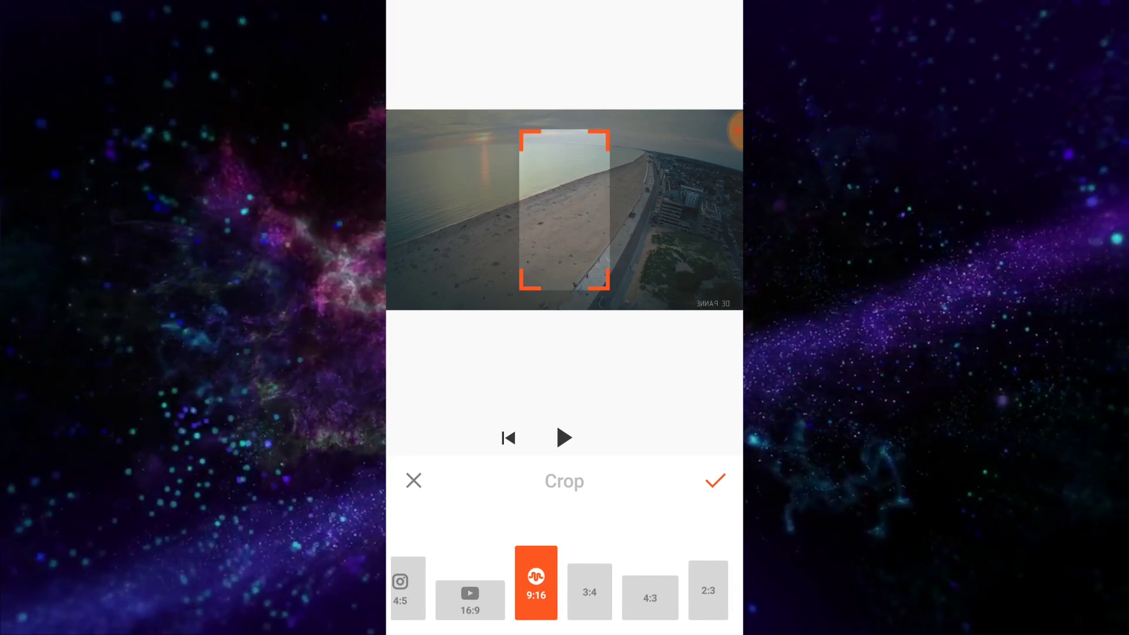
Try 3:4, 2:3, square and 4:5 crops, then cancel so the clip stays uncropped.
click(589, 591)
click(650, 597)
click(709, 589)
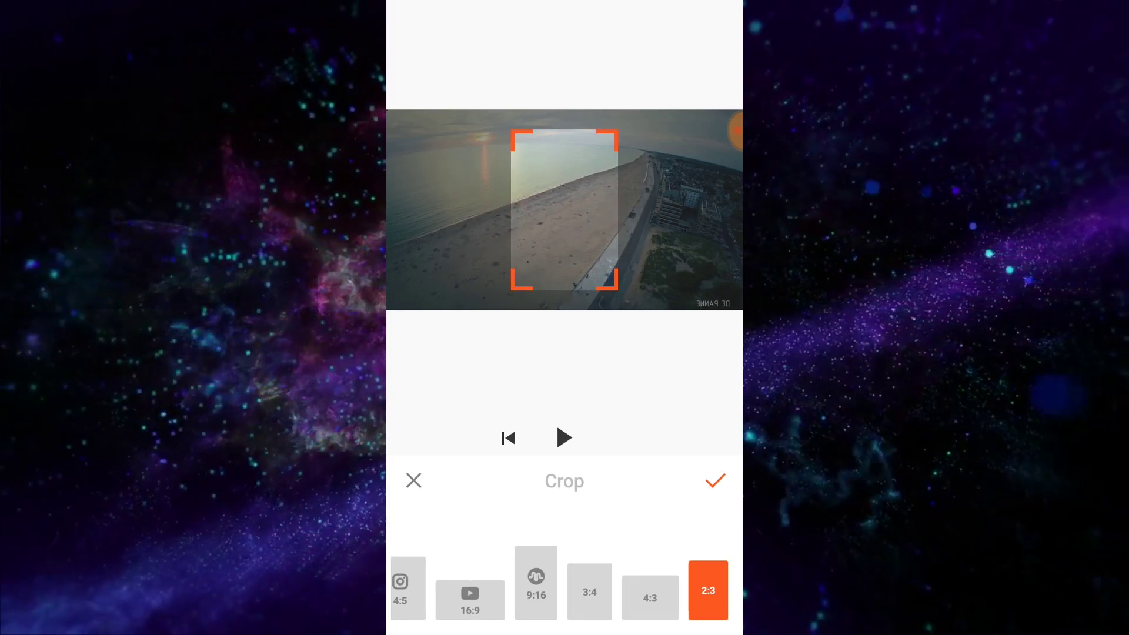
click(536, 582)
click(708, 590)
drag(485, 591, 645, 591)
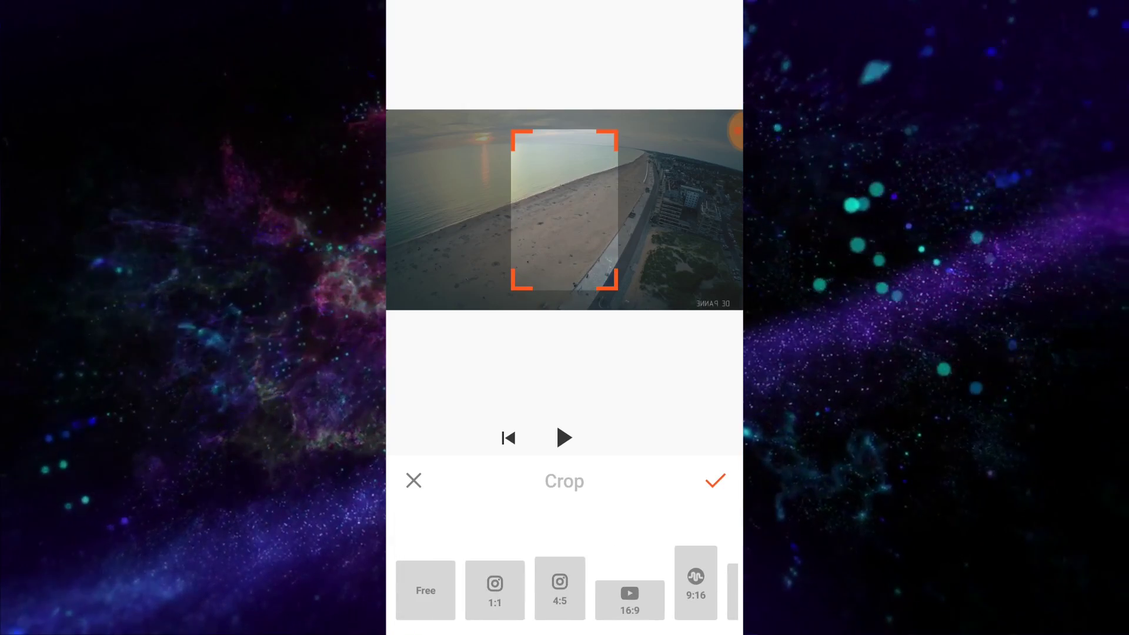
click(495, 589)
click(559, 589)
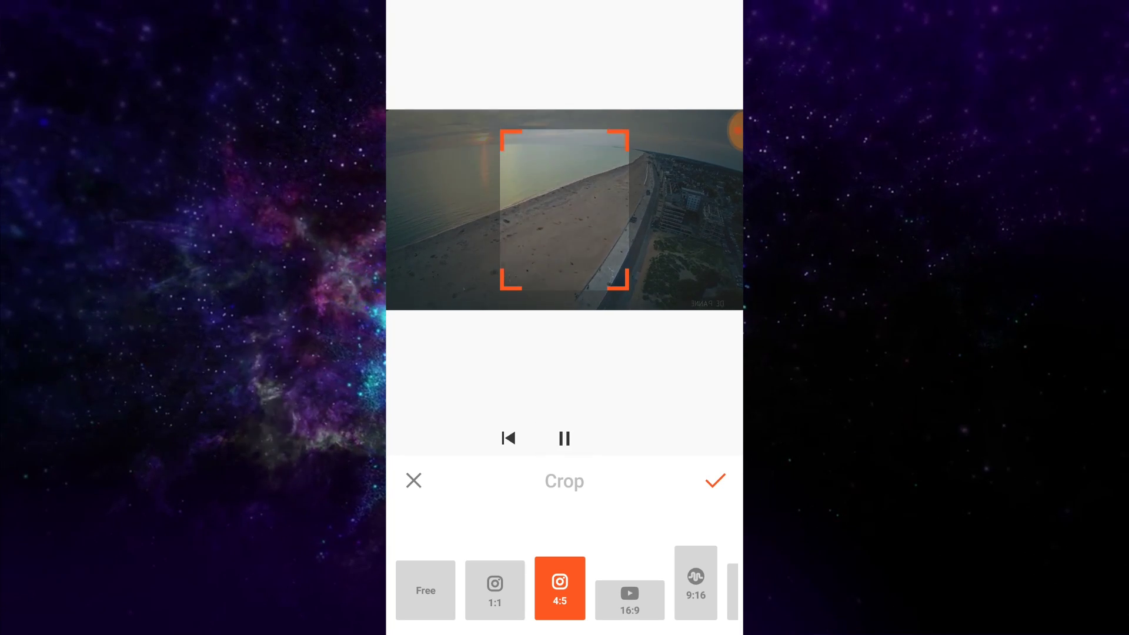
click(414, 480)
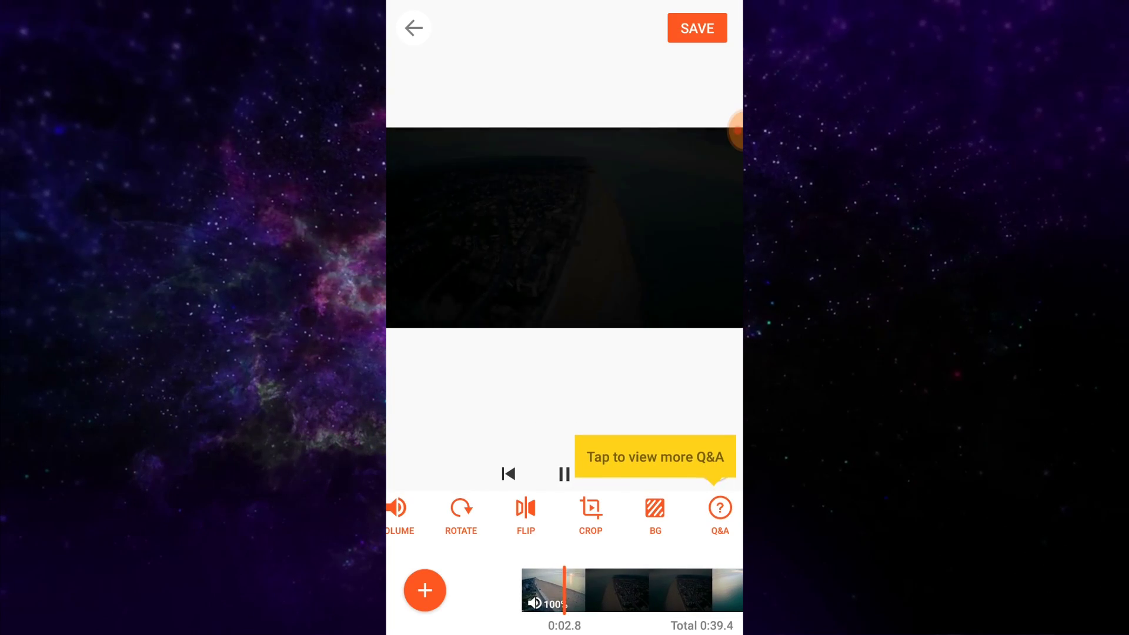
click(565, 473)
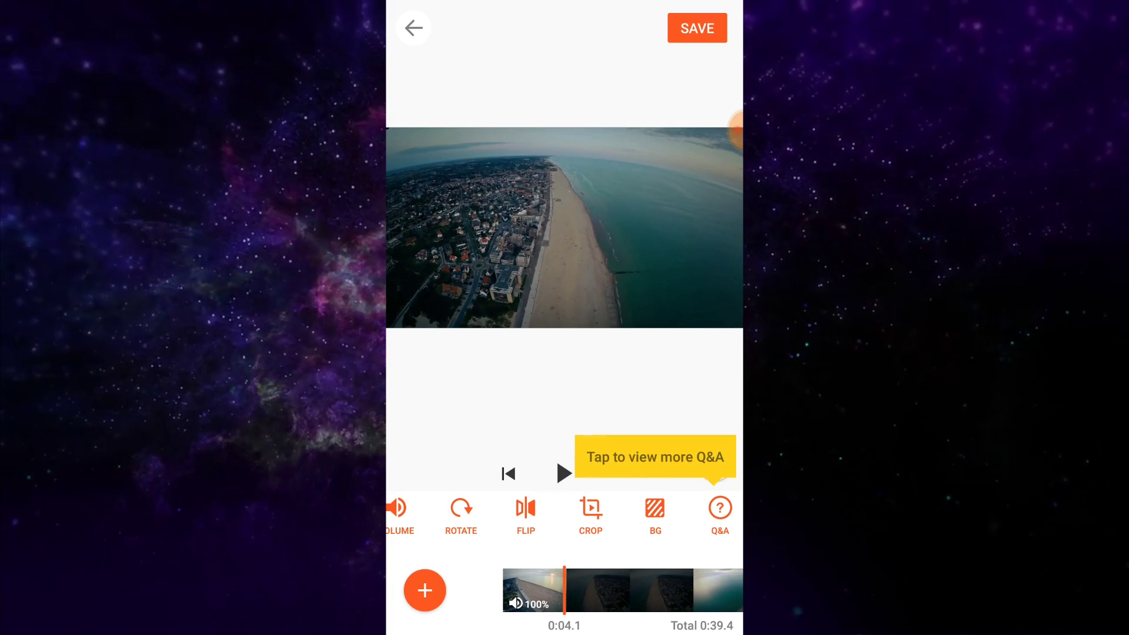
Open the BG background frame settings.
click(654, 512)
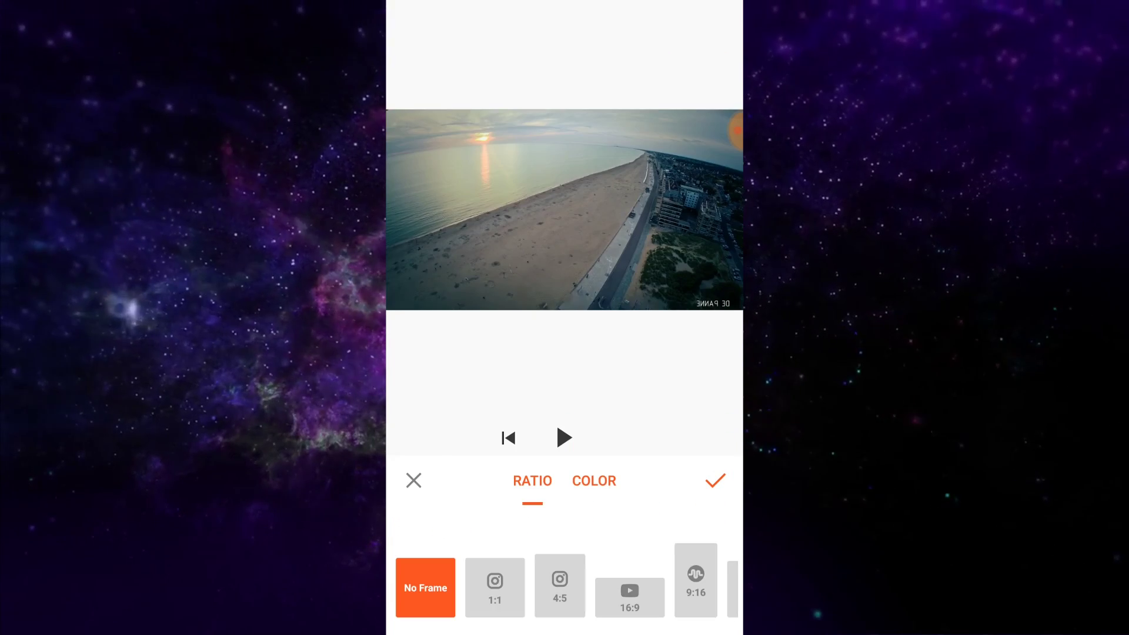
Set the background canvas ratio to 4:5 after trying square and 16:9.
click(495, 587)
click(560, 586)
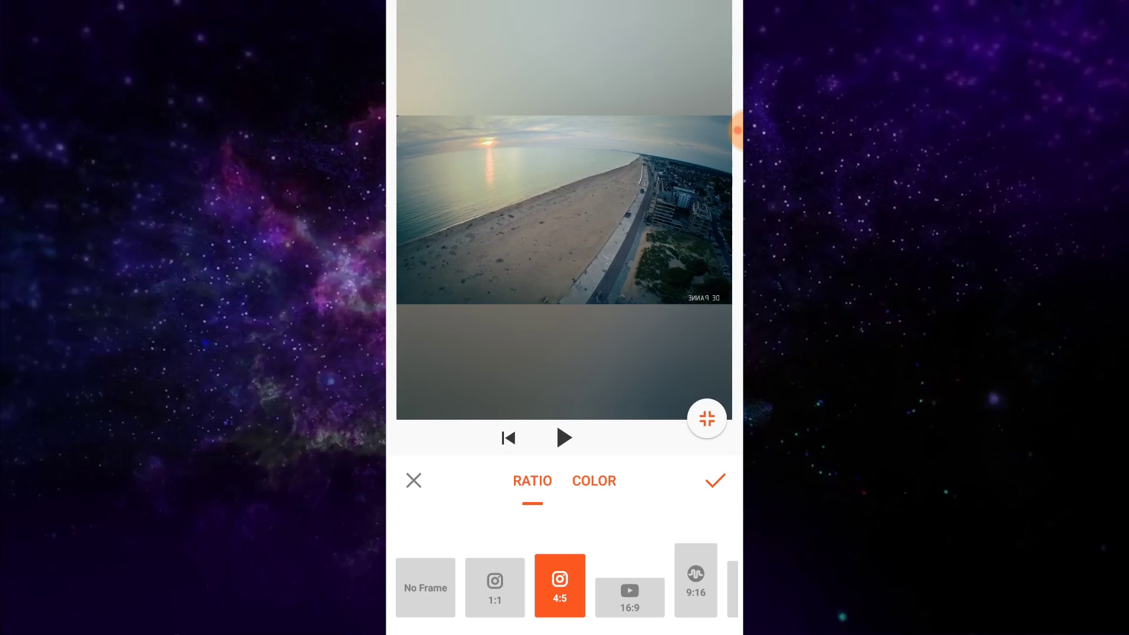
click(629, 597)
click(559, 585)
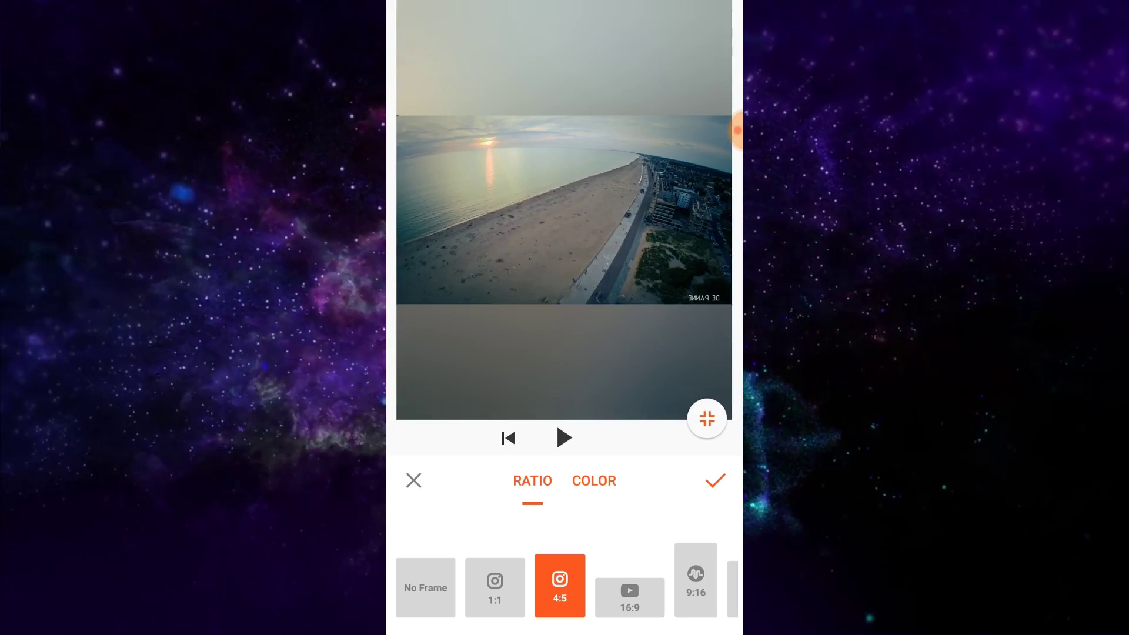
click(563, 438)
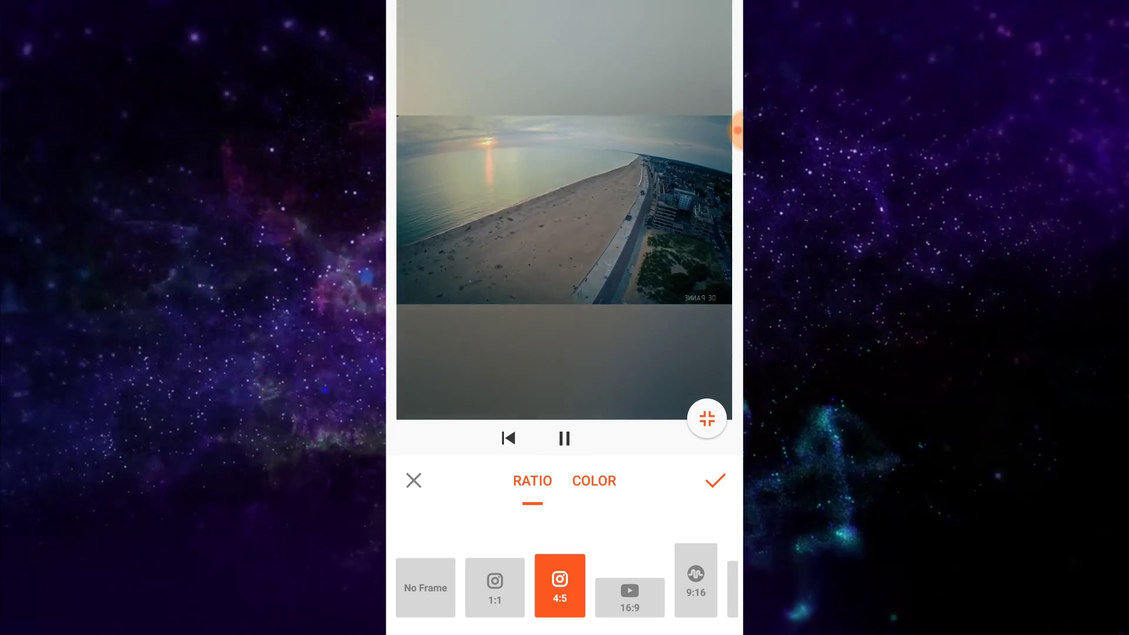
Preview red, dark grey, orange, lavender and magenta background colours.
click(594, 481)
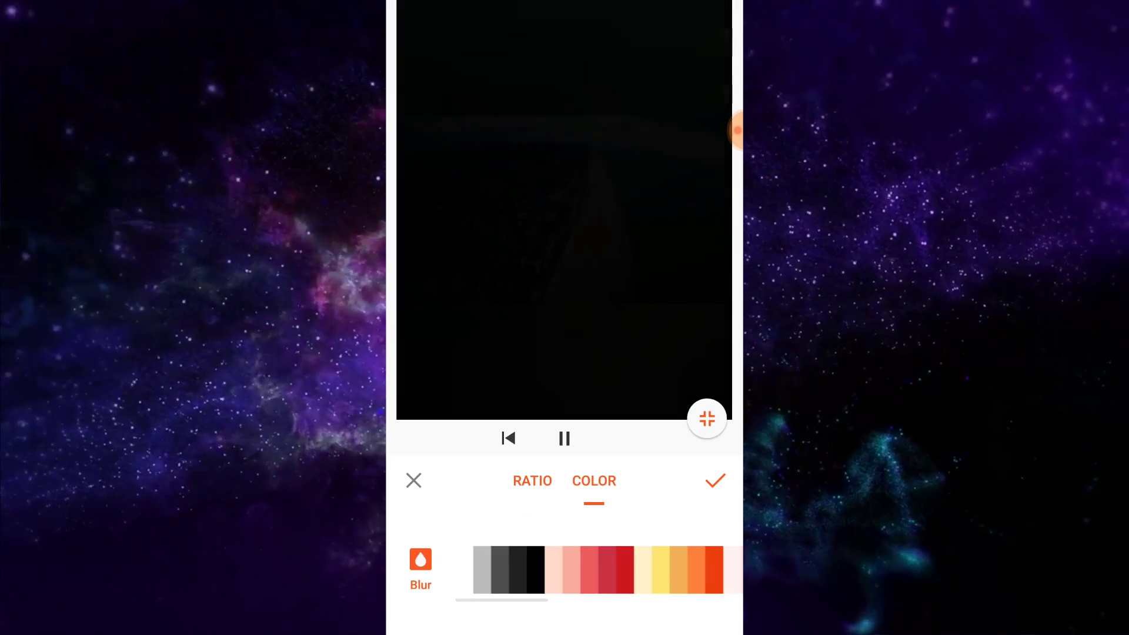
click(607, 569)
click(517, 569)
click(679, 569)
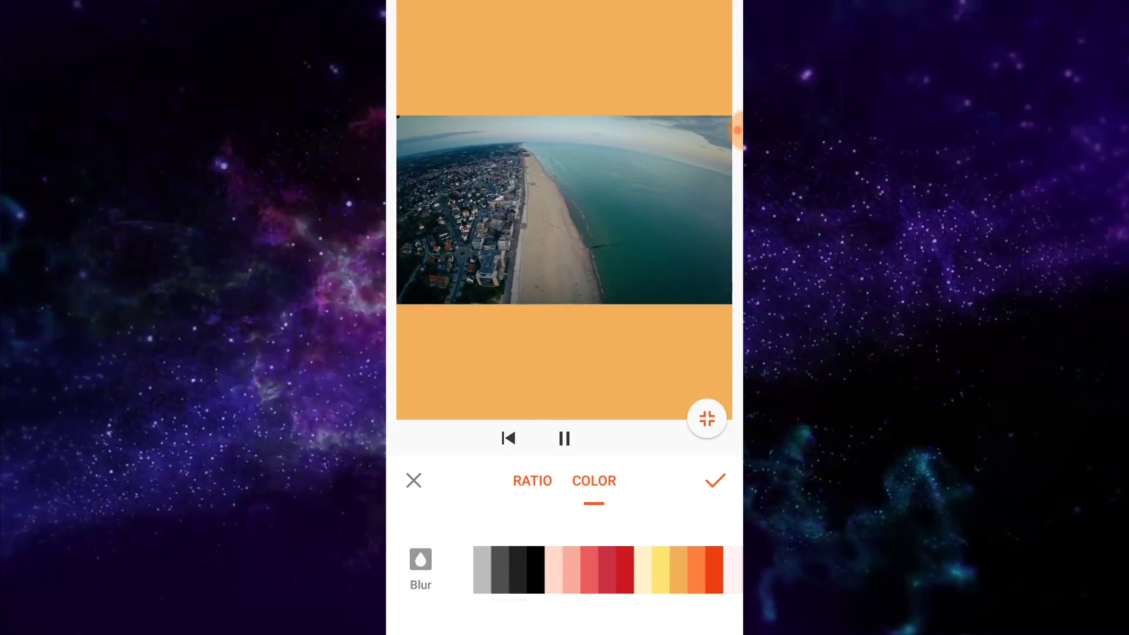
click(714, 570)
drag(688, 569, 529, 569)
click(660, 569)
click(715, 569)
drag(688, 570, 476, 569)
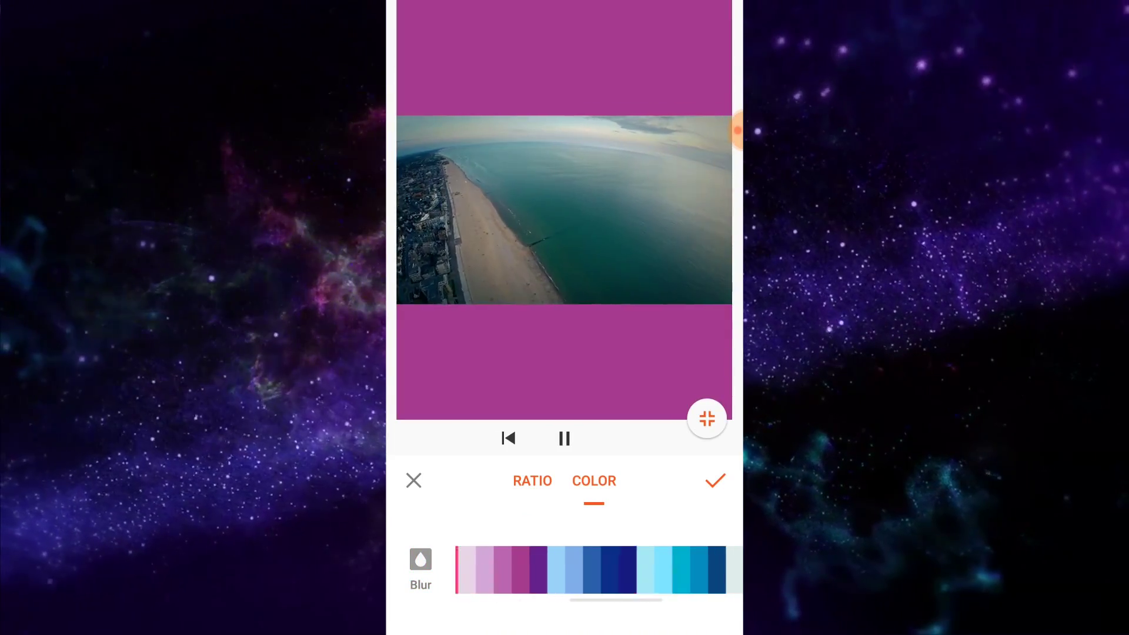
Try mint, olive, cyan and magenta, then apply a light-blue background.
click(716, 569)
drag(688, 568, 512, 569)
click(681, 569)
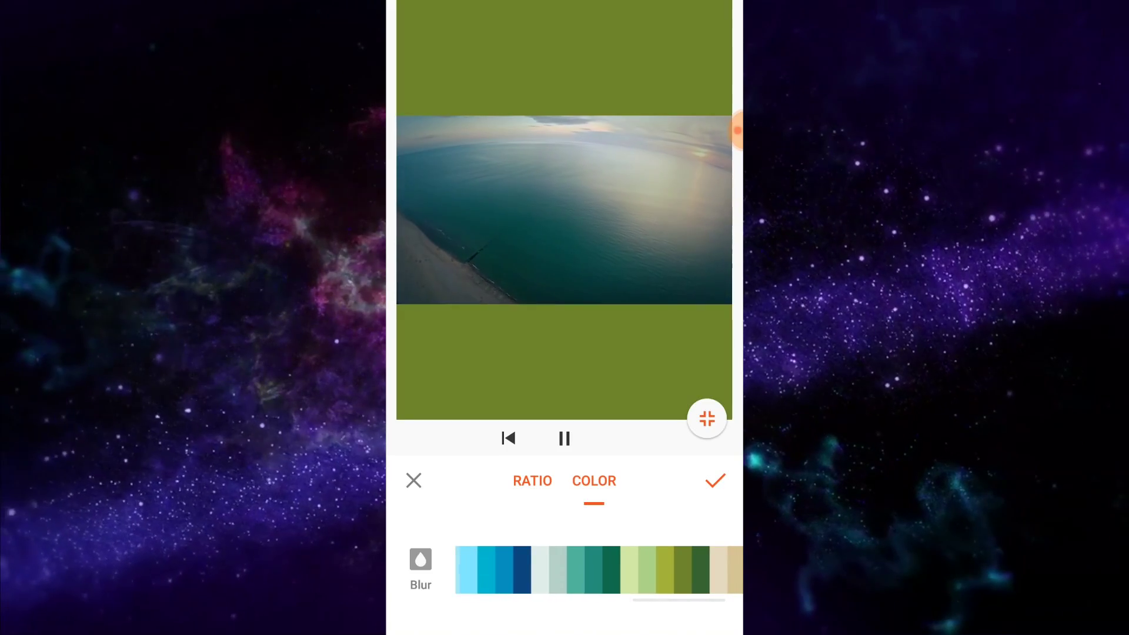
click(486, 569)
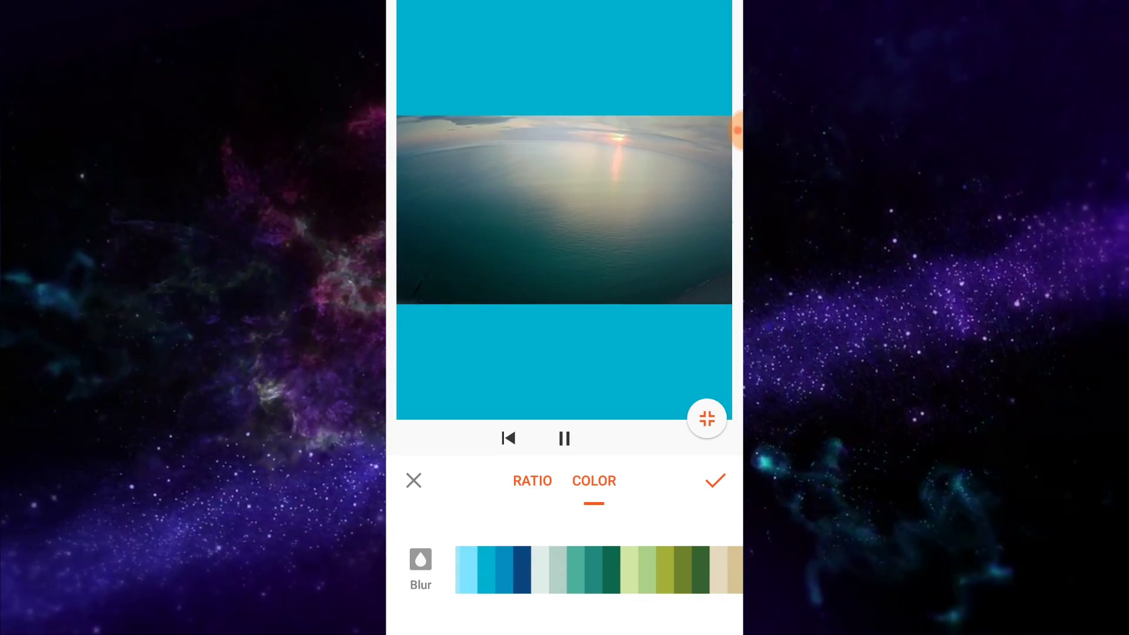
click(540, 569)
drag(494, 568, 706, 570)
click(621, 569)
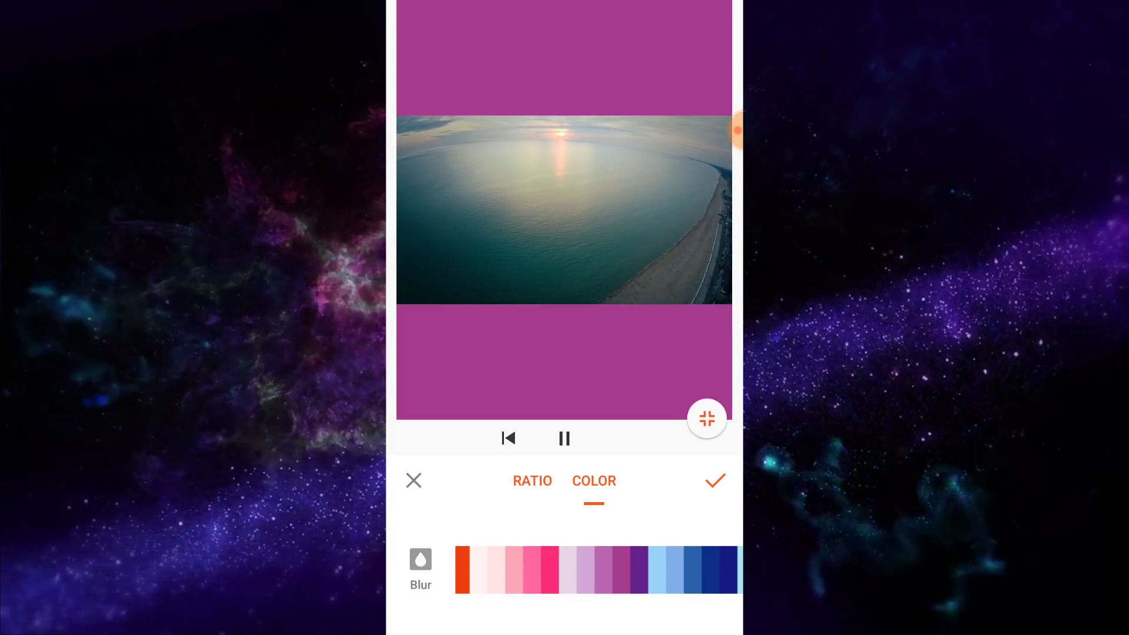
click(657, 569)
click(715, 481)
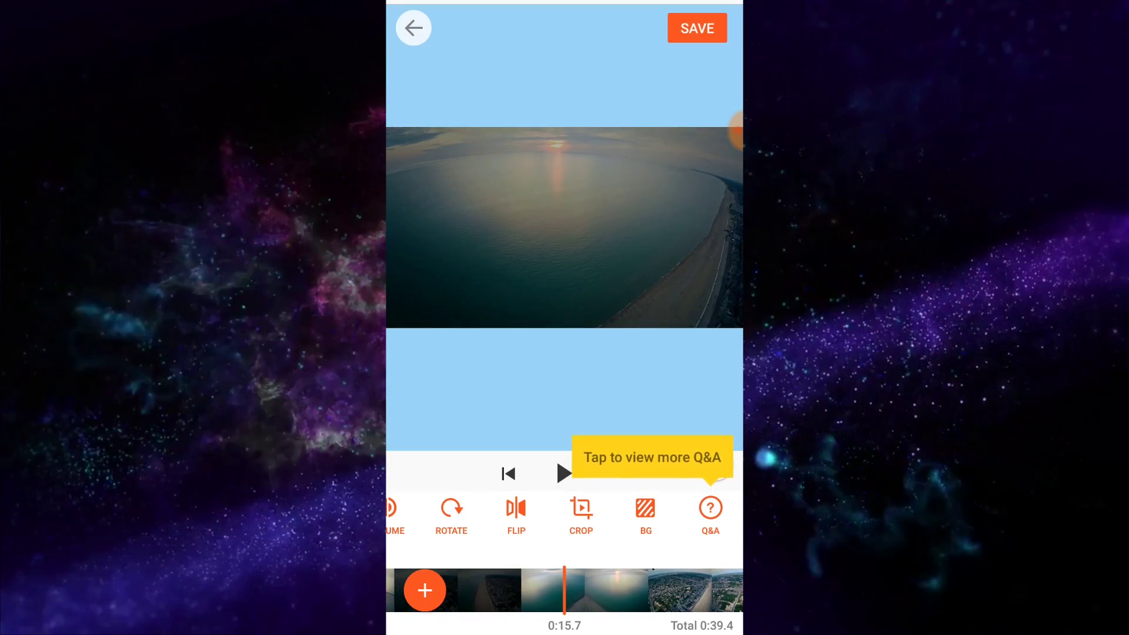
scroll(565, 516, left, 5)
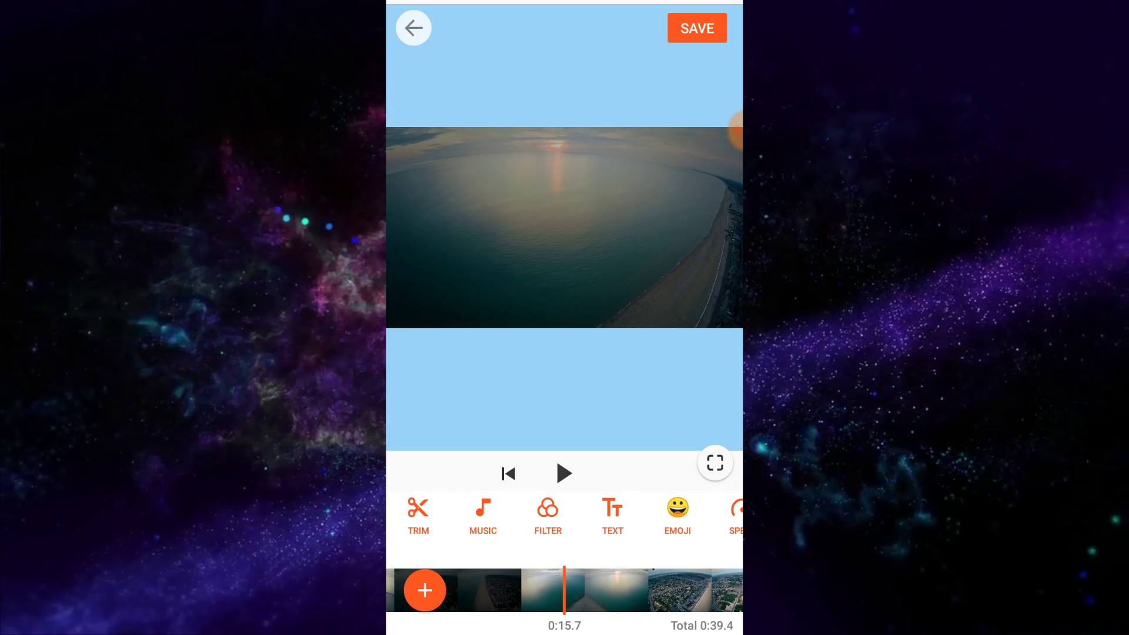
Skip adding music, then apply the WARM filter after trying Story, Natural and Dew.
click(483, 517)
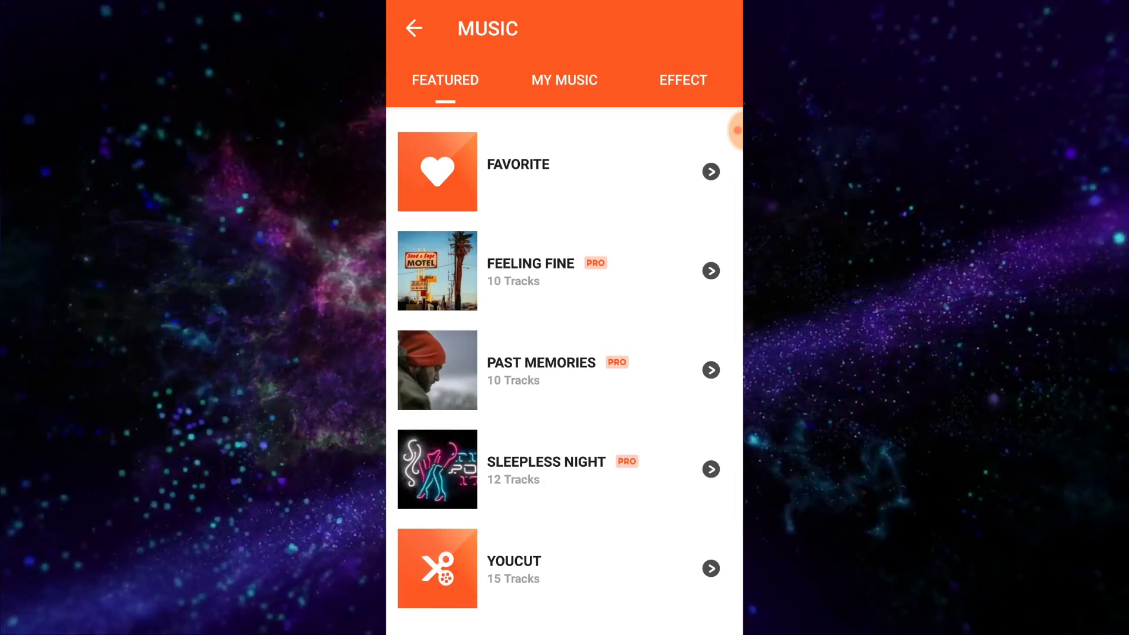
click(413, 28)
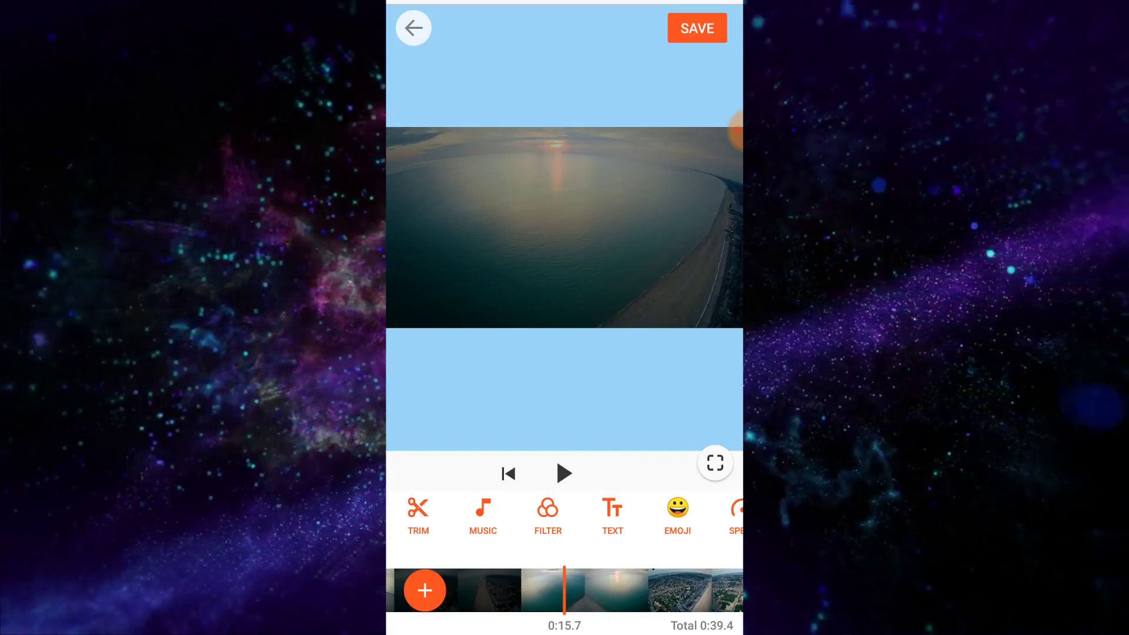
click(548, 516)
click(567, 569)
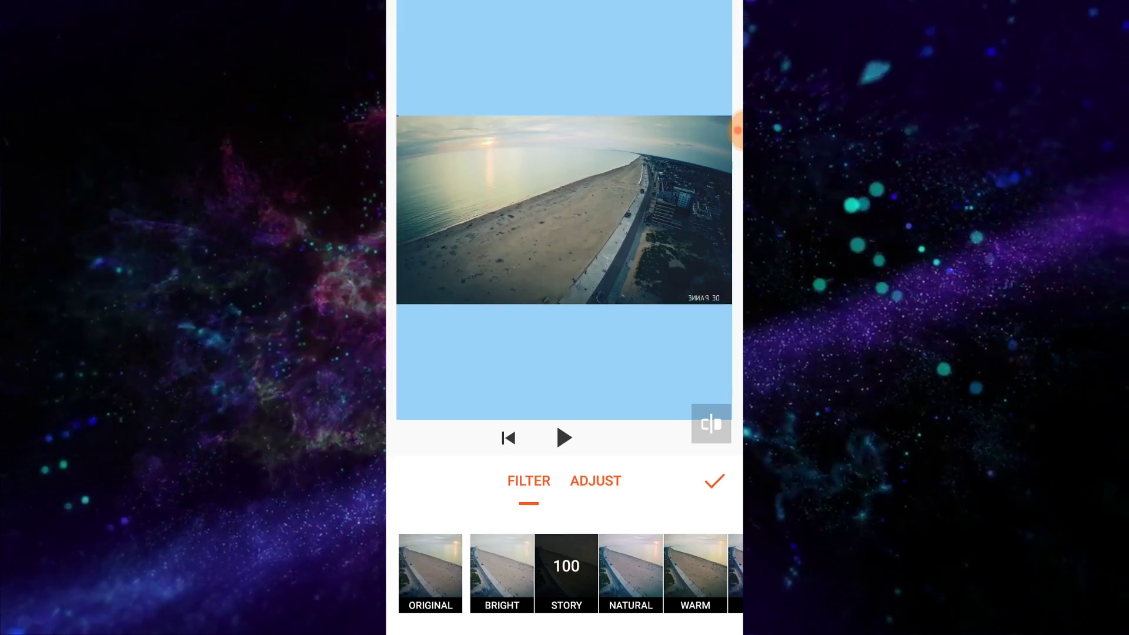
click(631, 568)
click(695, 568)
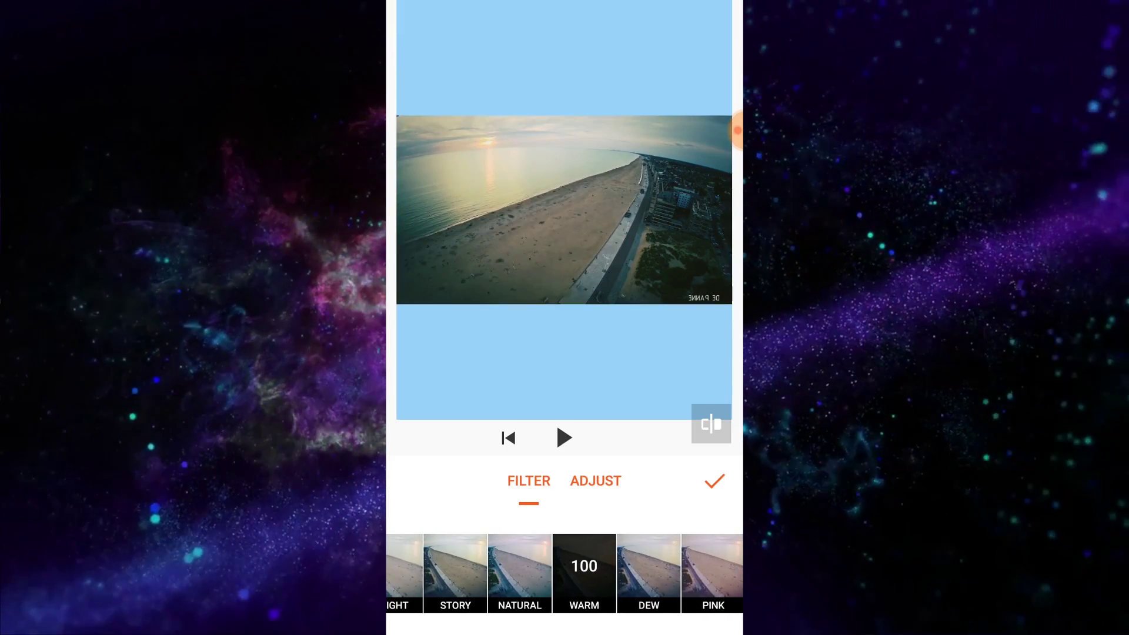
click(641, 569)
click(584, 569)
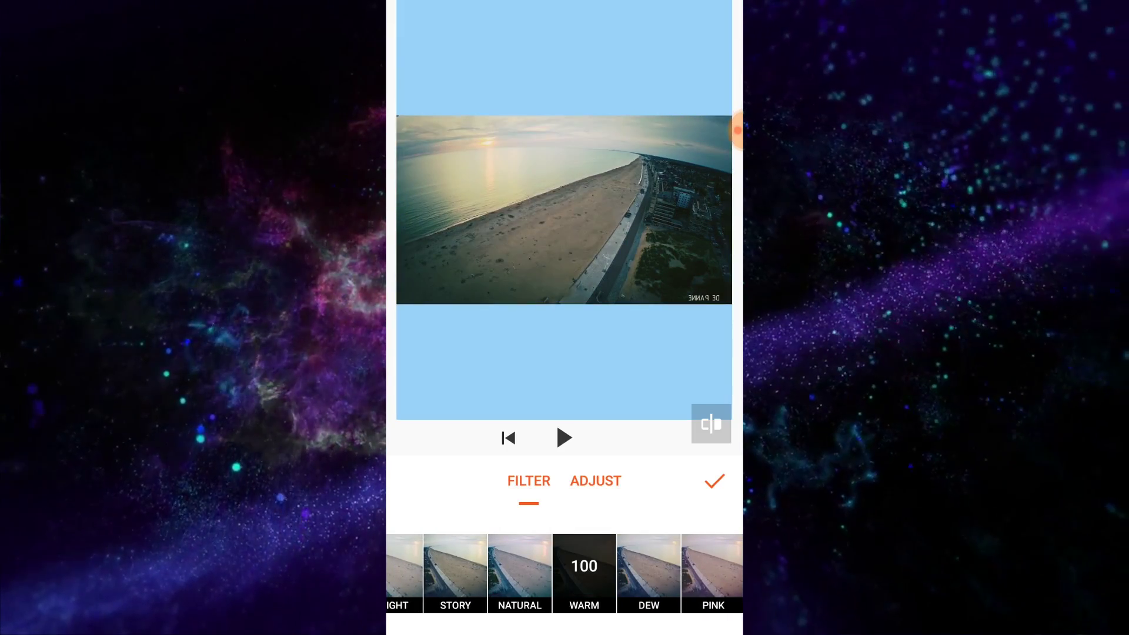
click(715, 481)
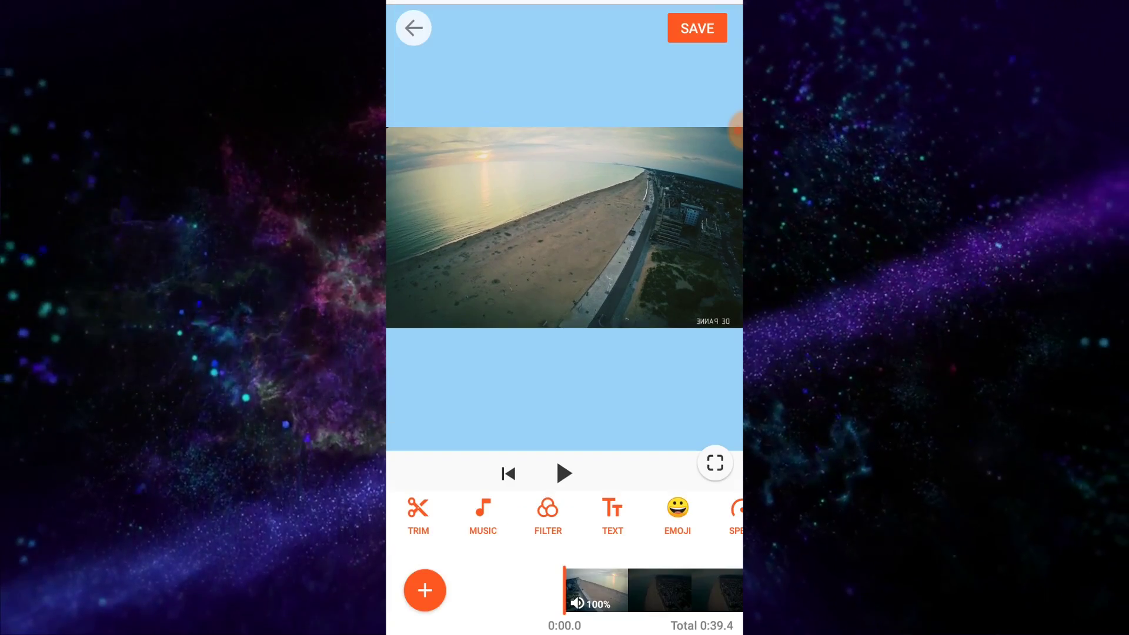
Add an 'Ocean' text title and drag it above the beach footage.
drag(618, 516, 590, 516)
click(583, 516)
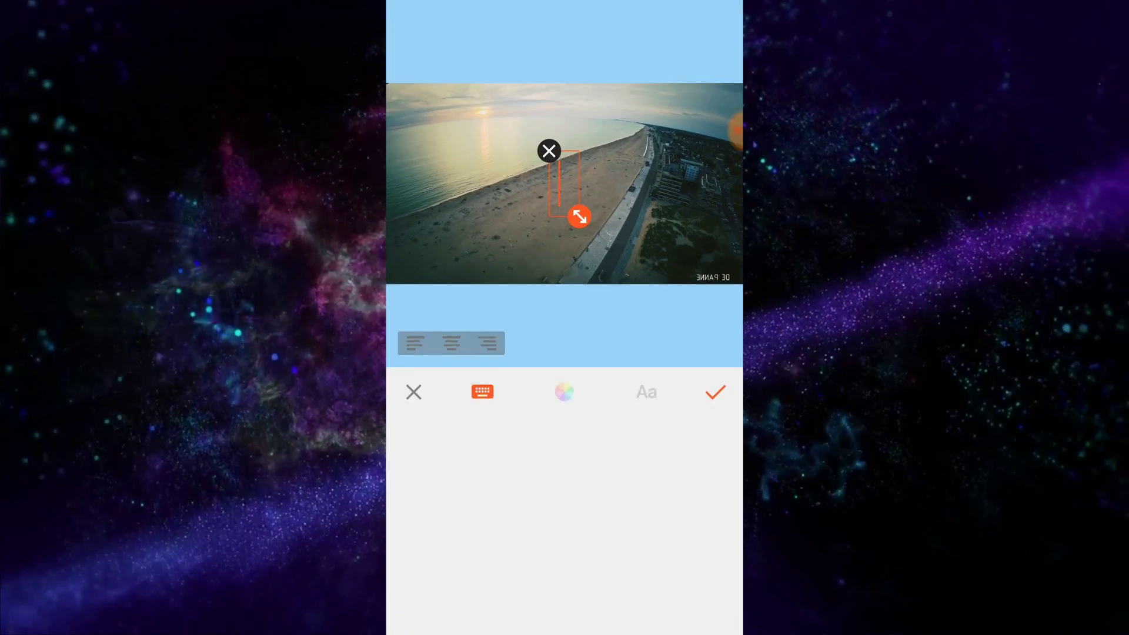
click(414, 321)
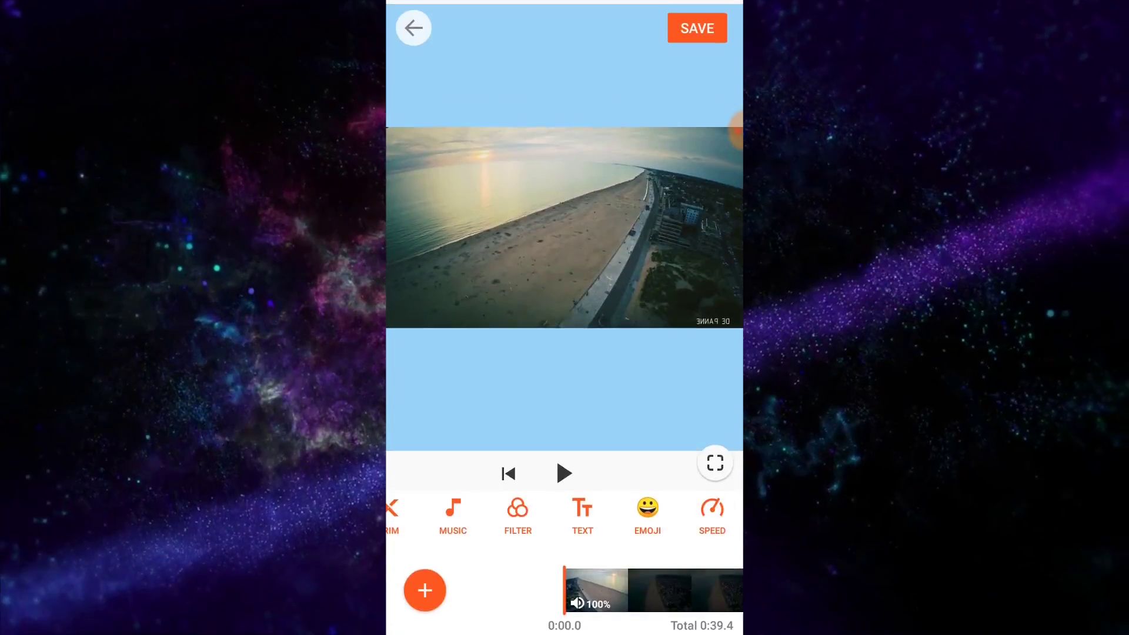
click(582, 516)
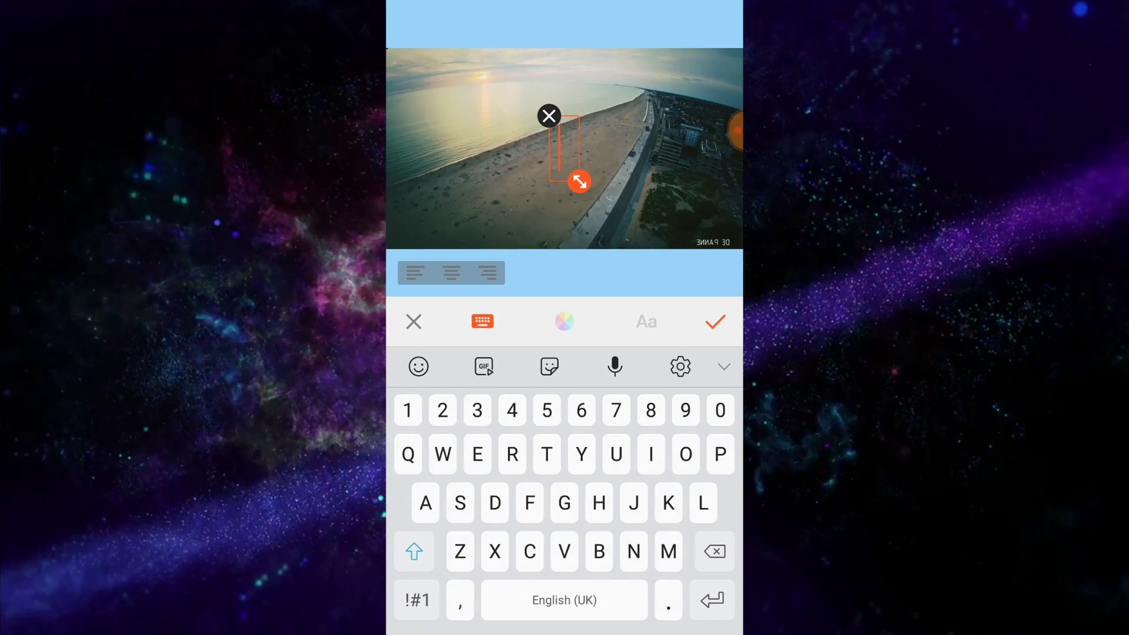
text(O)
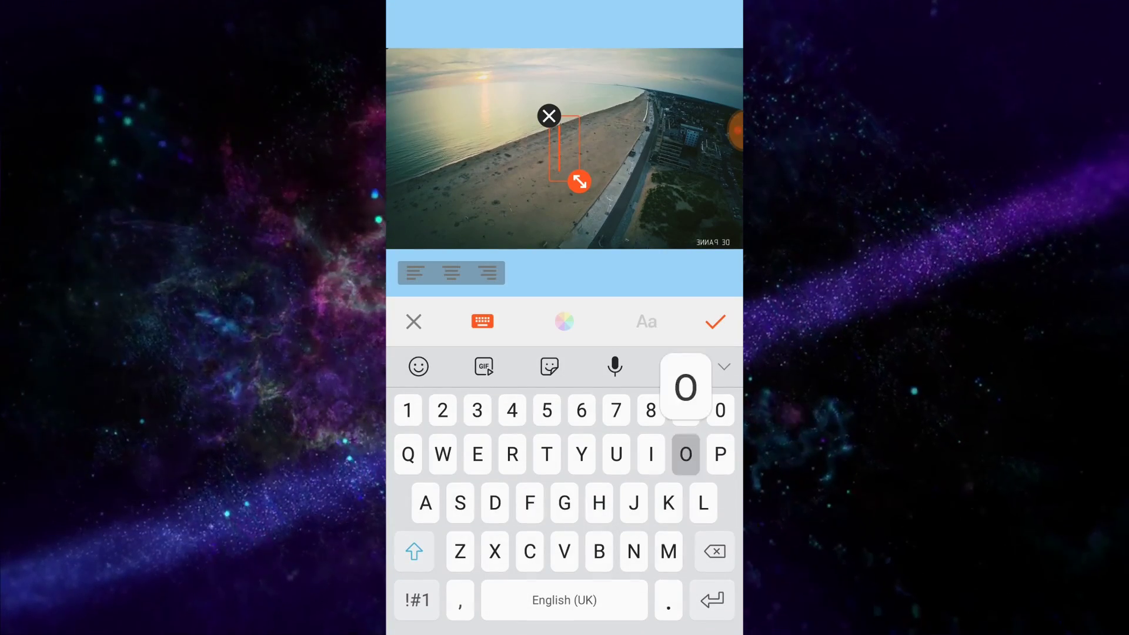
text(cean)
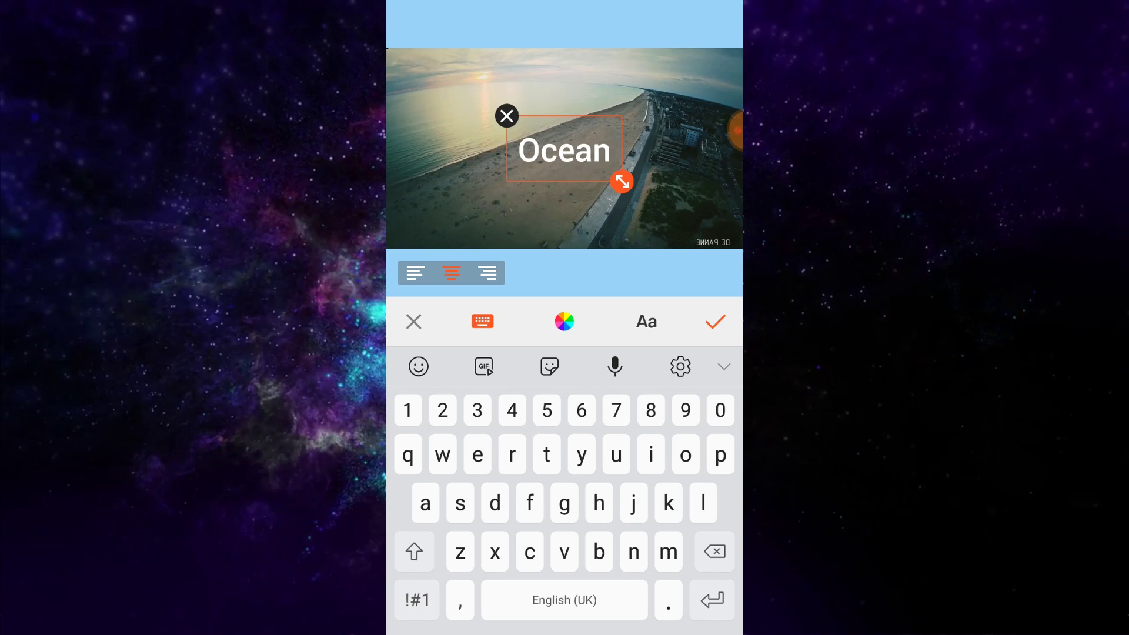
mouse_move(621, 229)
mouse_down()
mouse_move(644, 169)
mouse_move(627, 230)
mouse_up()
mouse_move(564, 195)
mouse_down()
mouse_move(589, 133)
mouse_move(565, 93)
mouse_up()
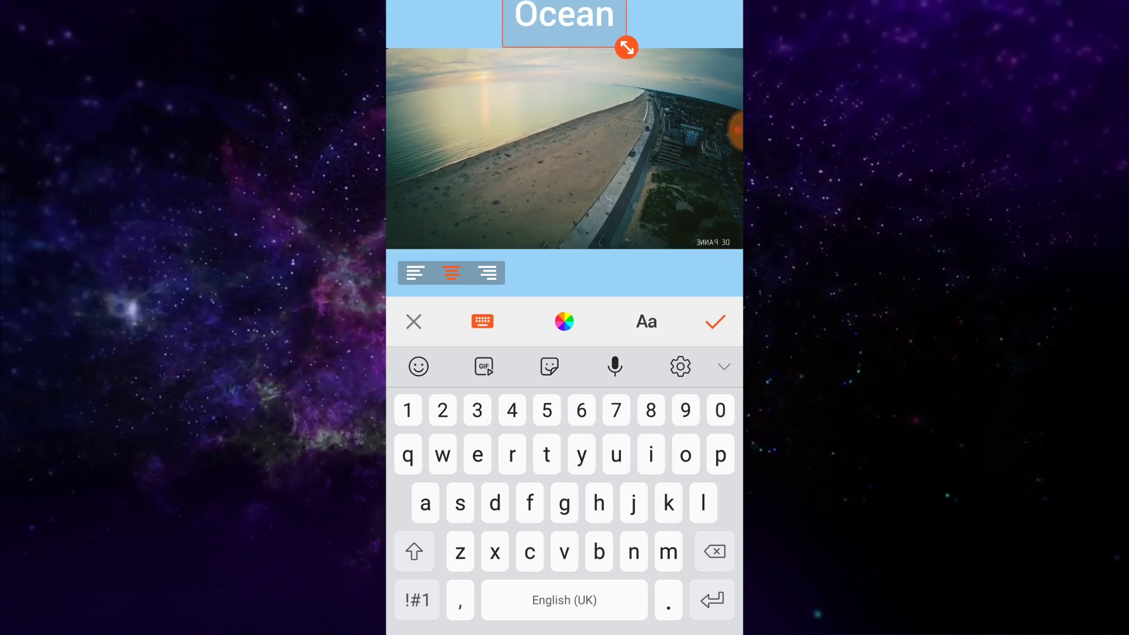
click(715, 321)
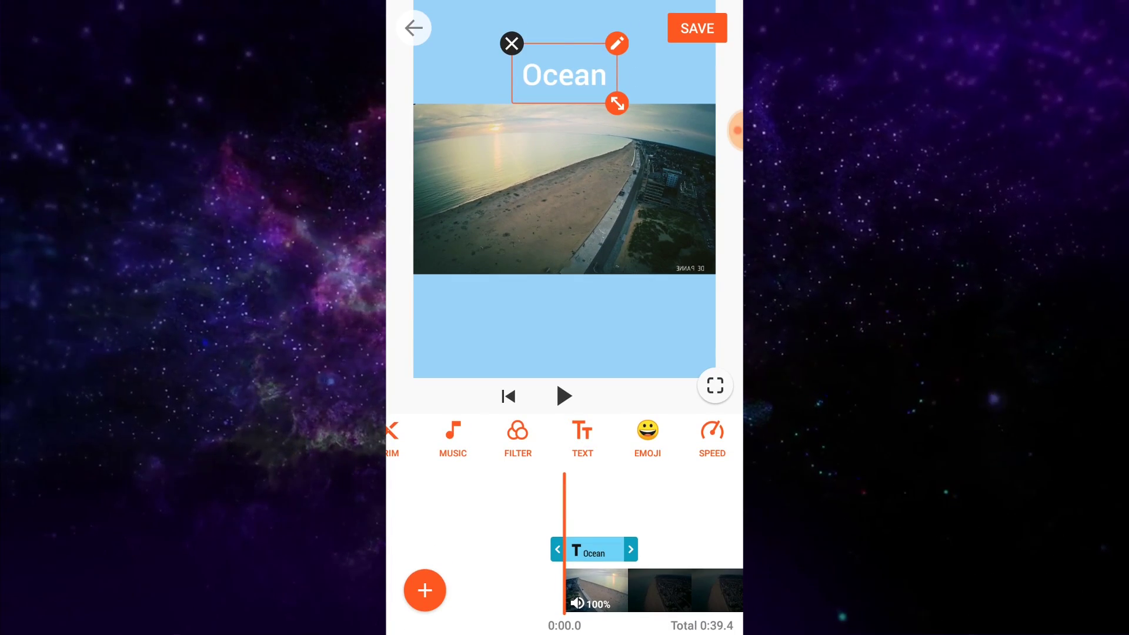
Move the Ocean title into the top blue band and enlarge it.
mouse_move(565, 74)
mouse_down()
mouse_move(565, 45)
mouse_move(565, 62)
mouse_up()
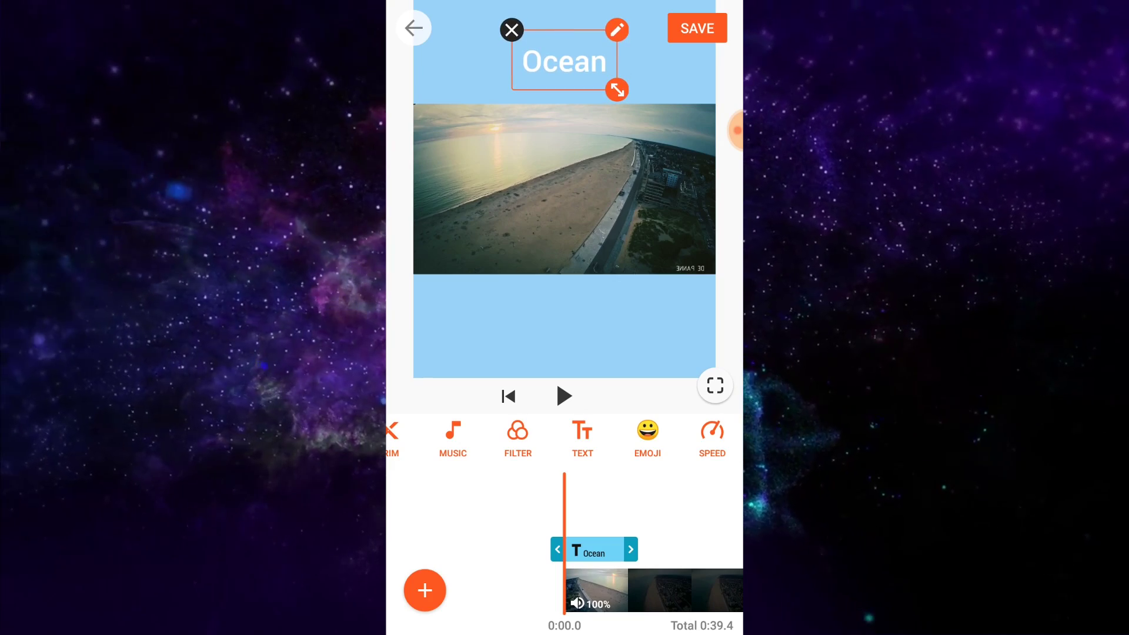
mouse_move(617, 89)
mouse_down()
mouse_move(650, 108)
mouse_move(652, 95)
mouse_up()
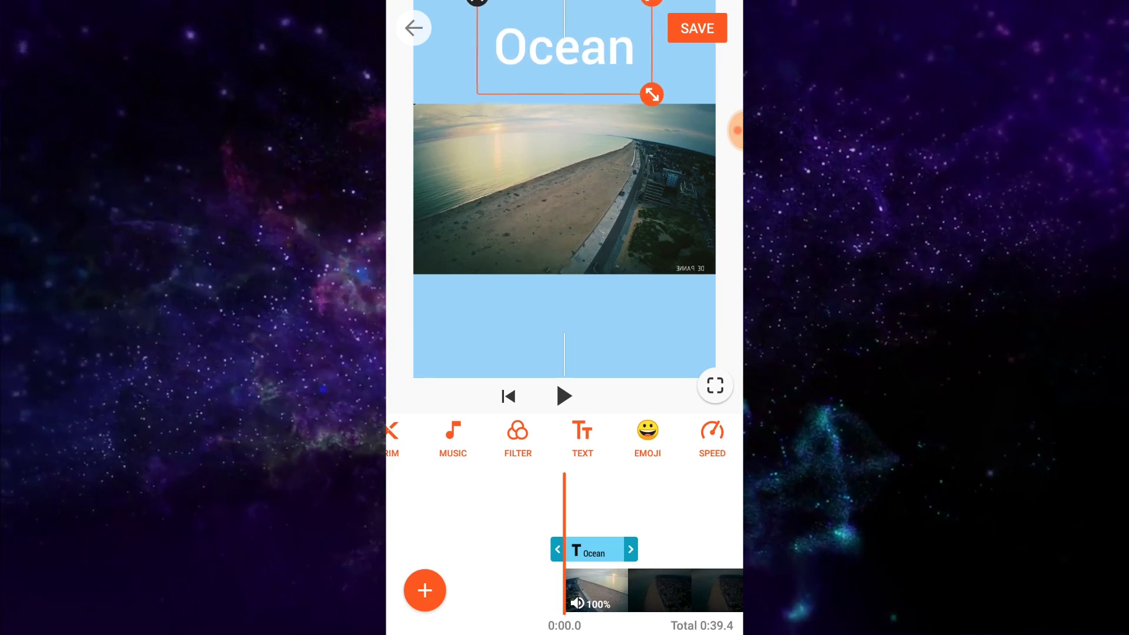
drag(565, 49, 565, 60)
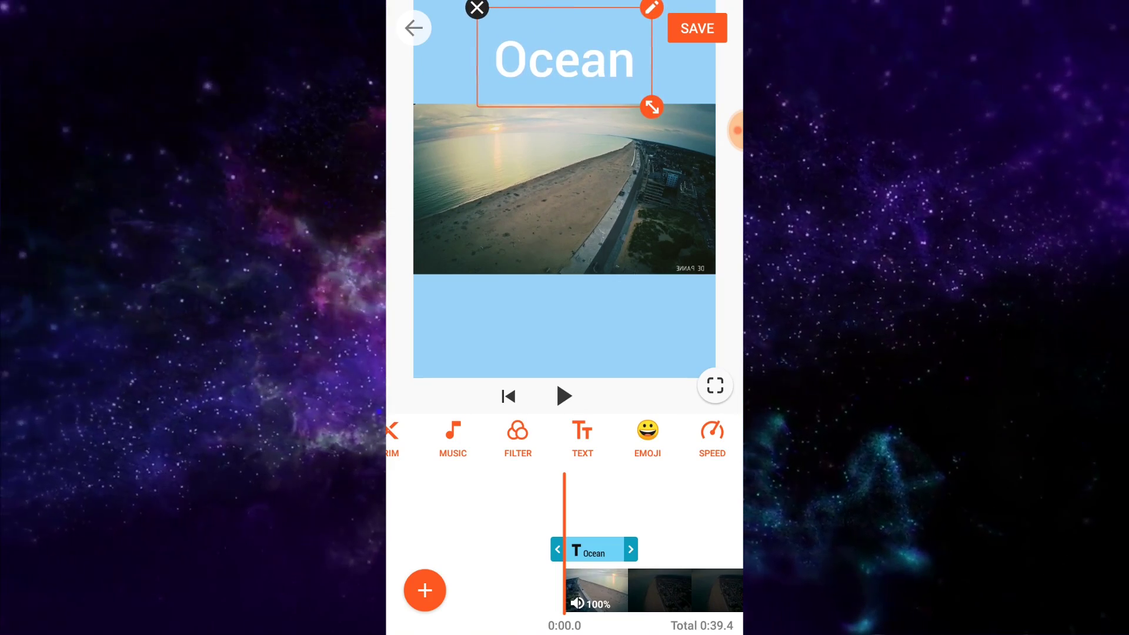
click(696, 27)
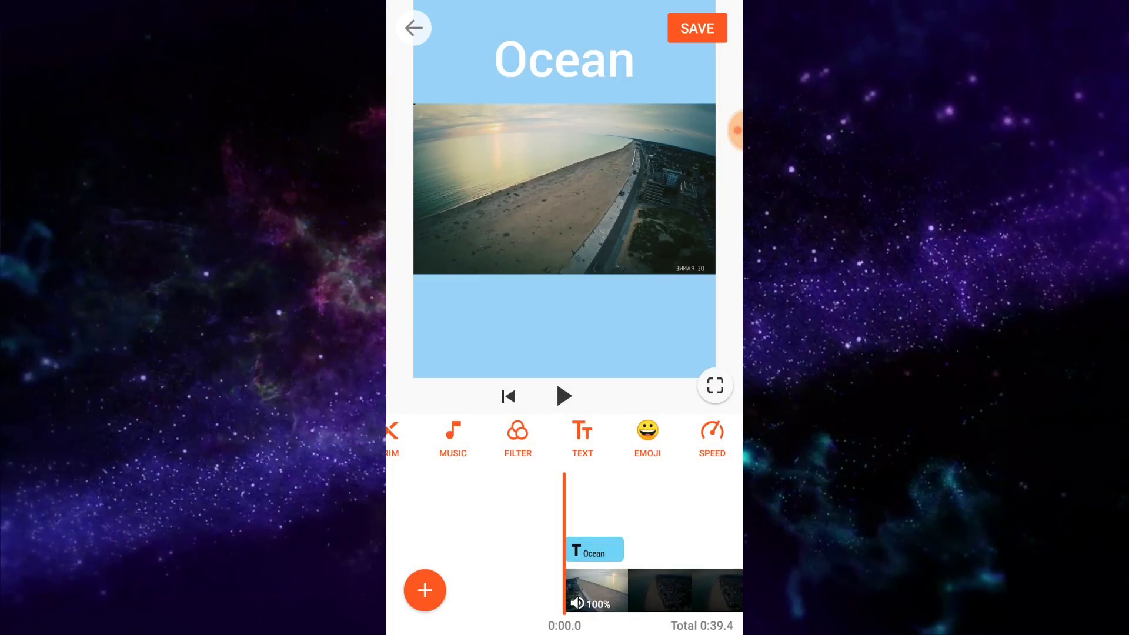
Add the smiling emoji, enlarge it, and place it in the blue area below the footage.
click(648, 437)
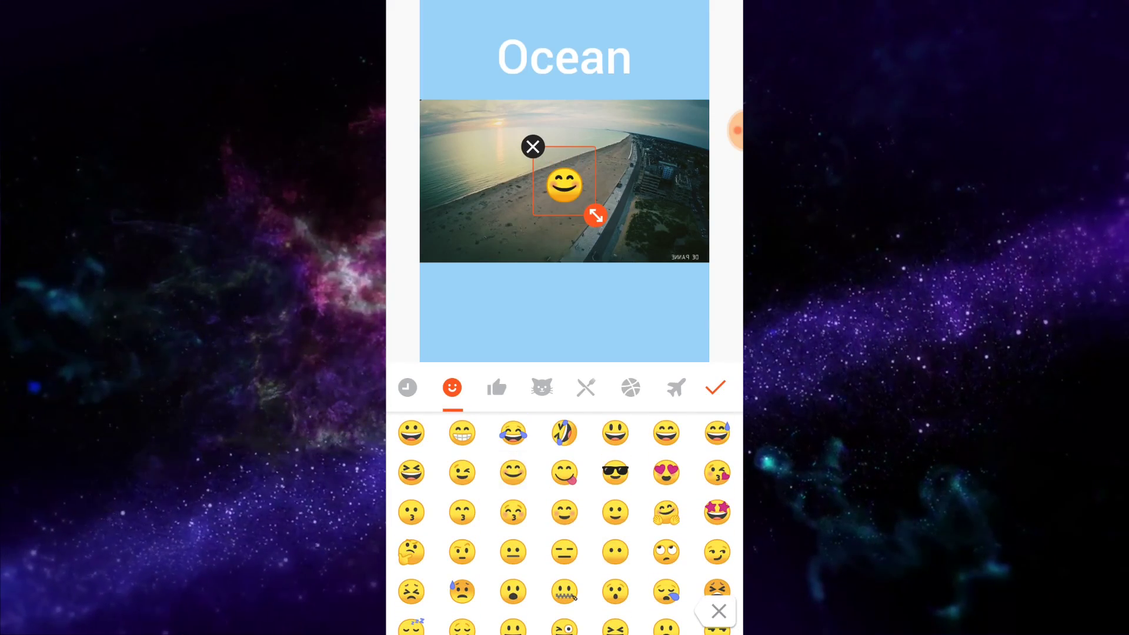
drag(565, 183, 565, 292)
drag(596, 333, 650, 377)
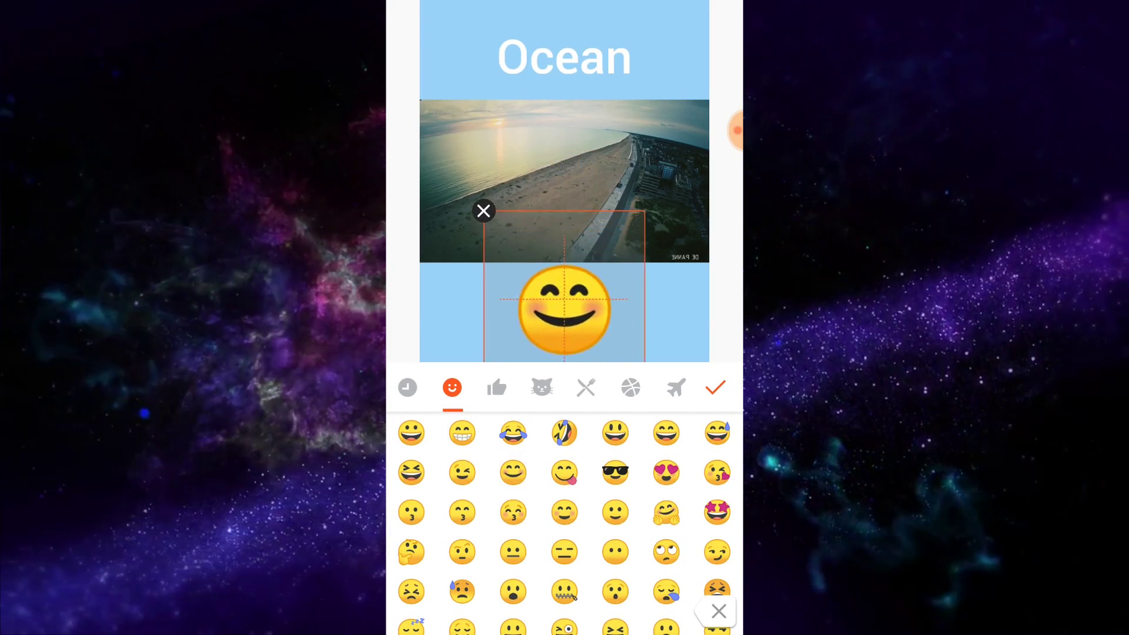
drag(565, 309, 564, 208)
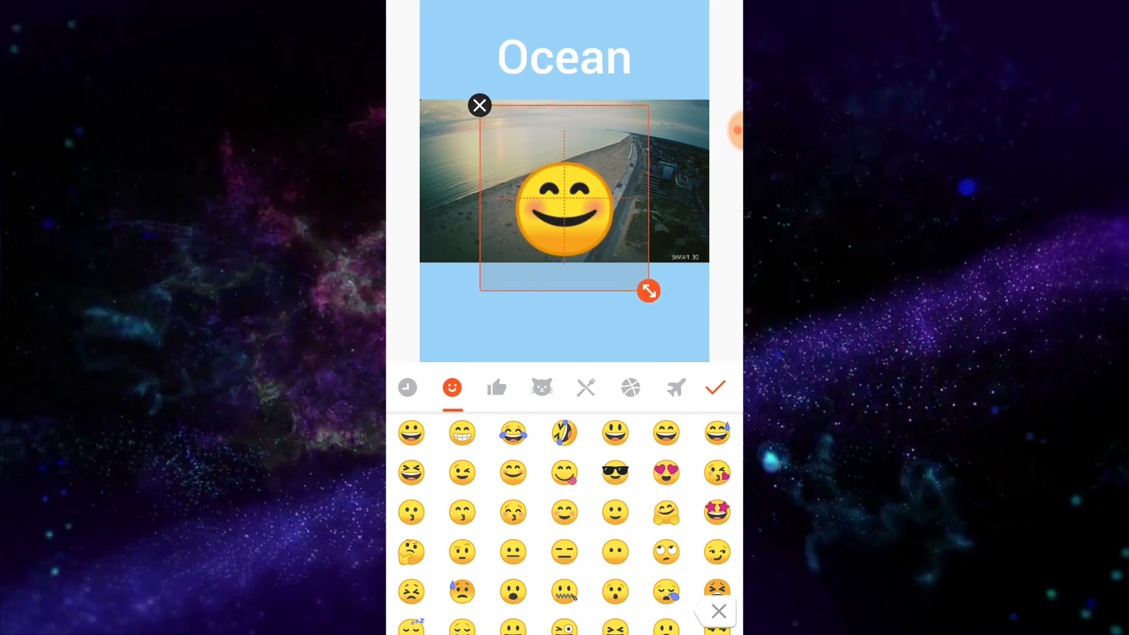
mouse_move(649, 291)
mouse_down()
mouse_move(694, 340)
mouse_move(640, 281)
mouse_up()
mouse_move(564, 207)
mouse_down()
mouse_move(542, 290)
mouse_move(522, 310)
mouse_move(484, 313)
mouse_up()
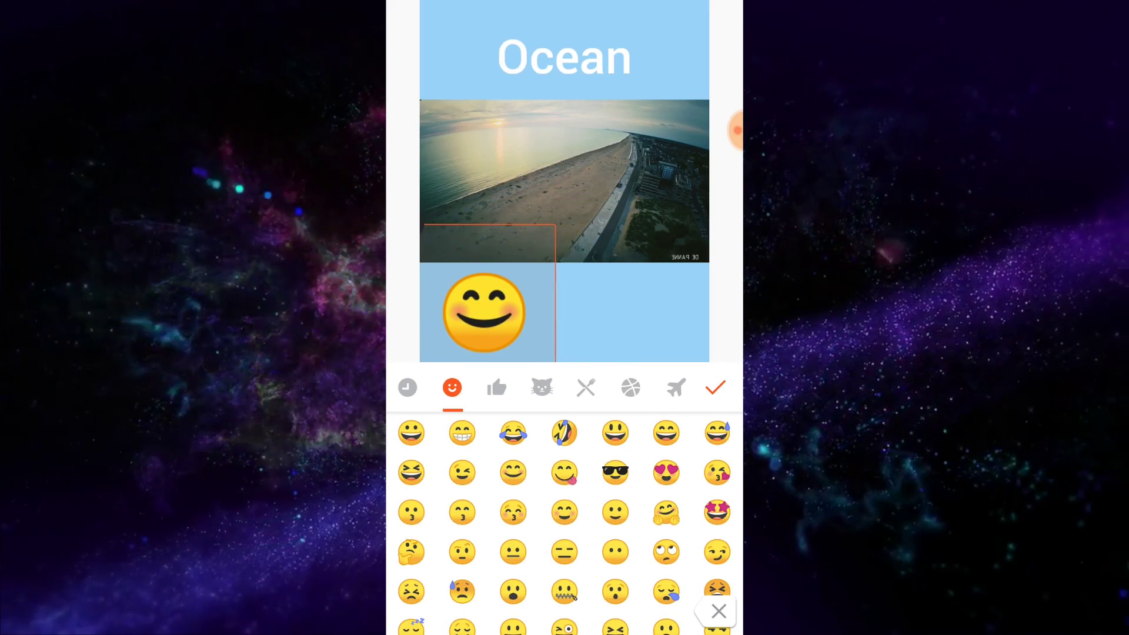
Browse the animal and food emoji tabs, then confirm the smiley.
click(541, 387)
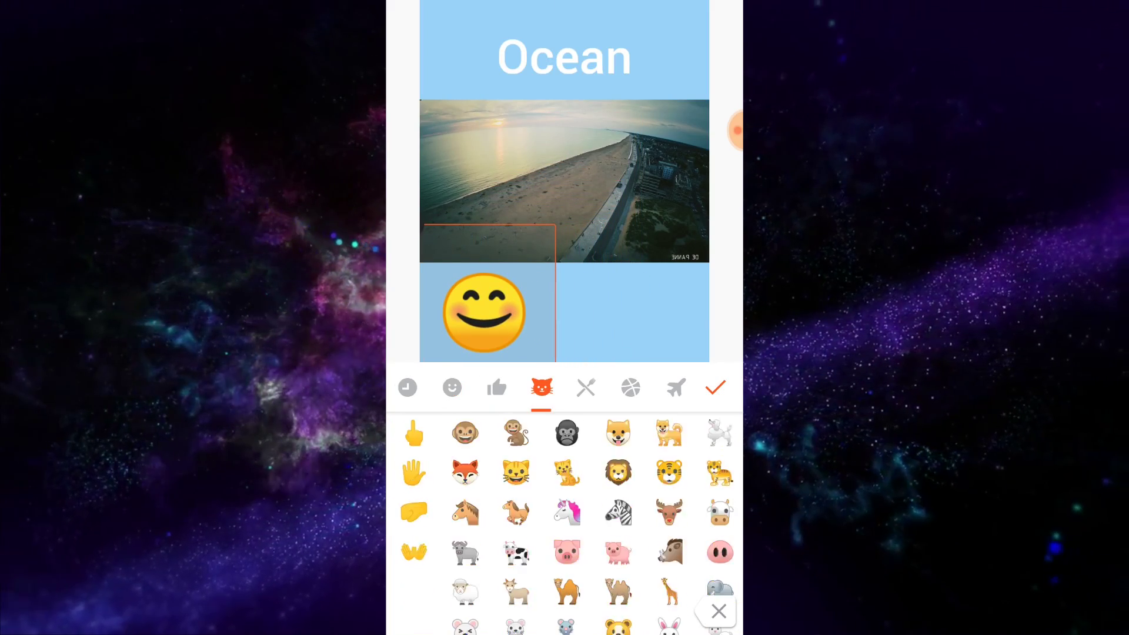
click(586, 387)
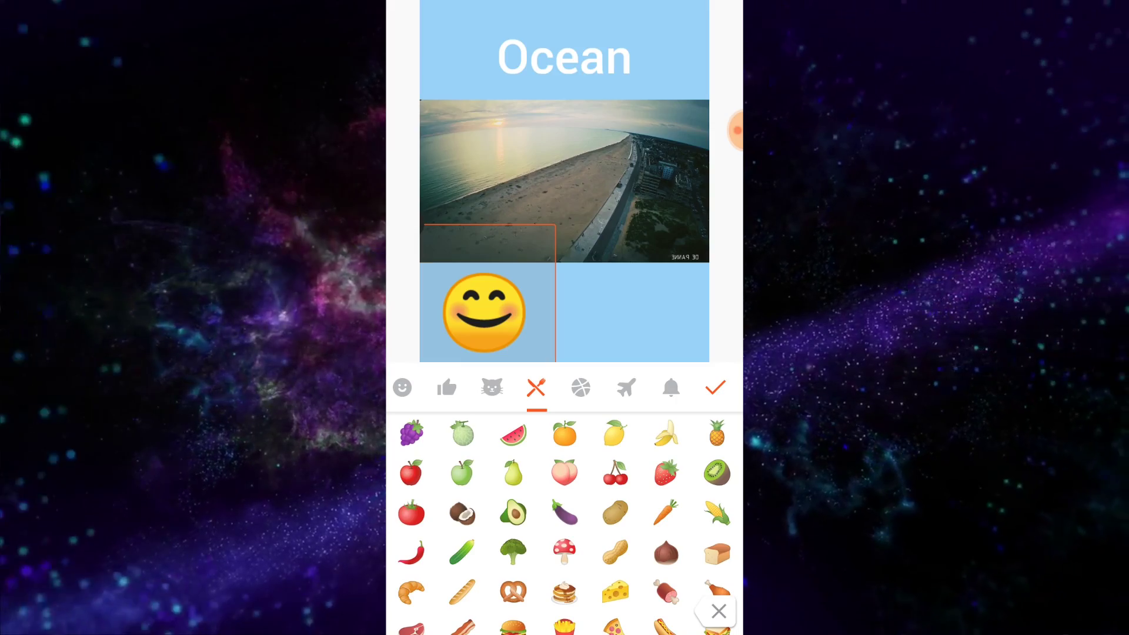
click(714, 387)
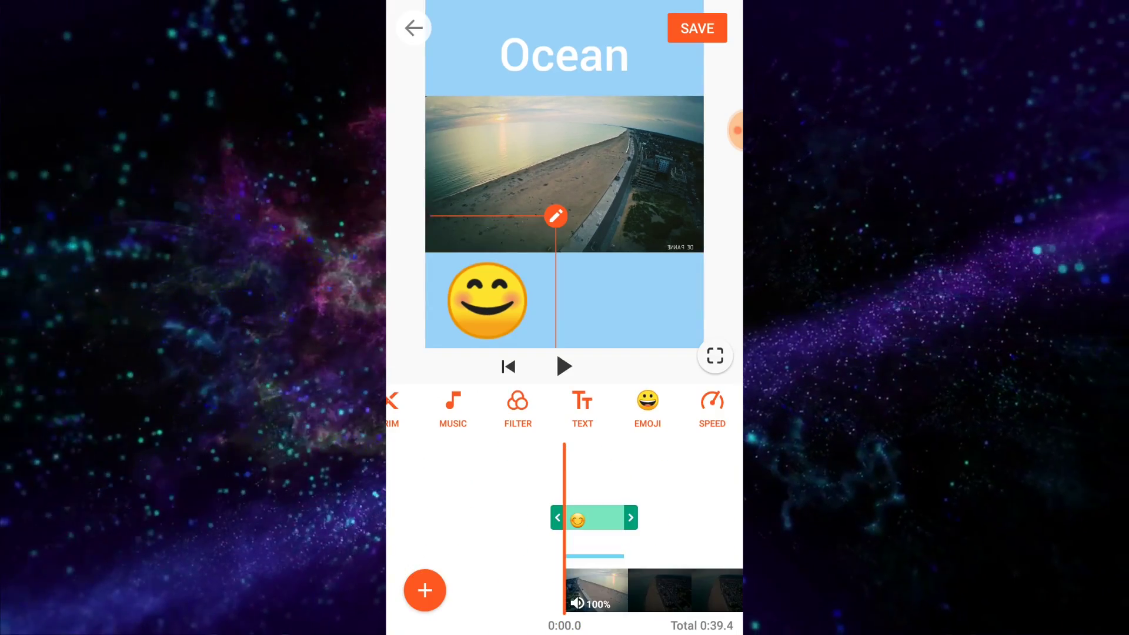
click(712, 408)
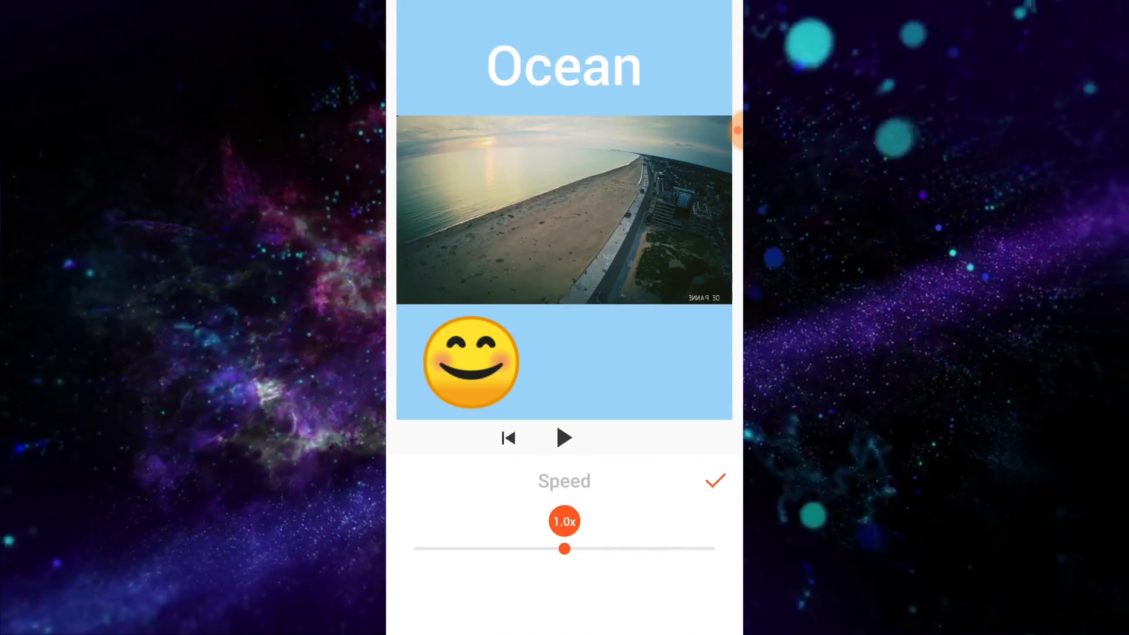
Leave speed at 1.0x, then extend the emoji and Ocean title clips to the video end.
click(565, 438)
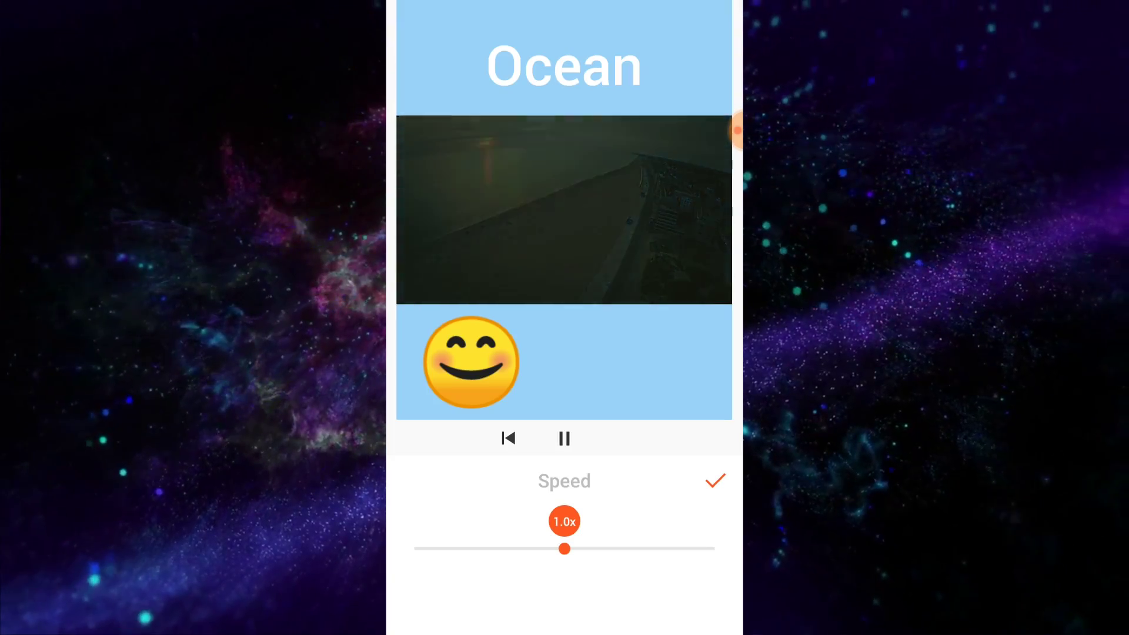
click(714, 480)
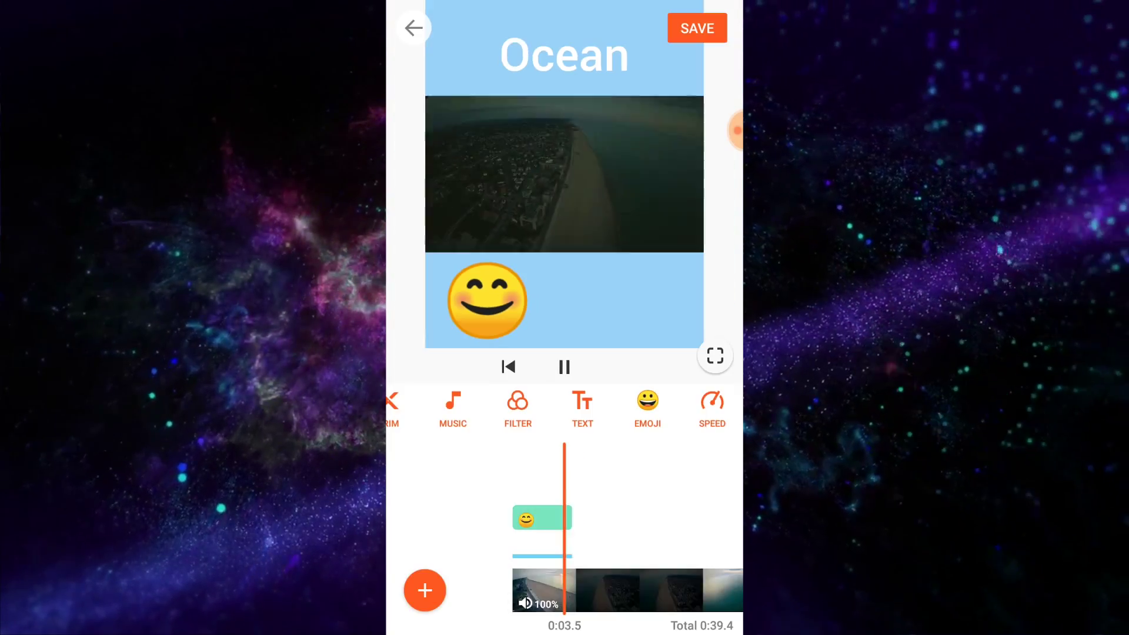
click(648, 397)
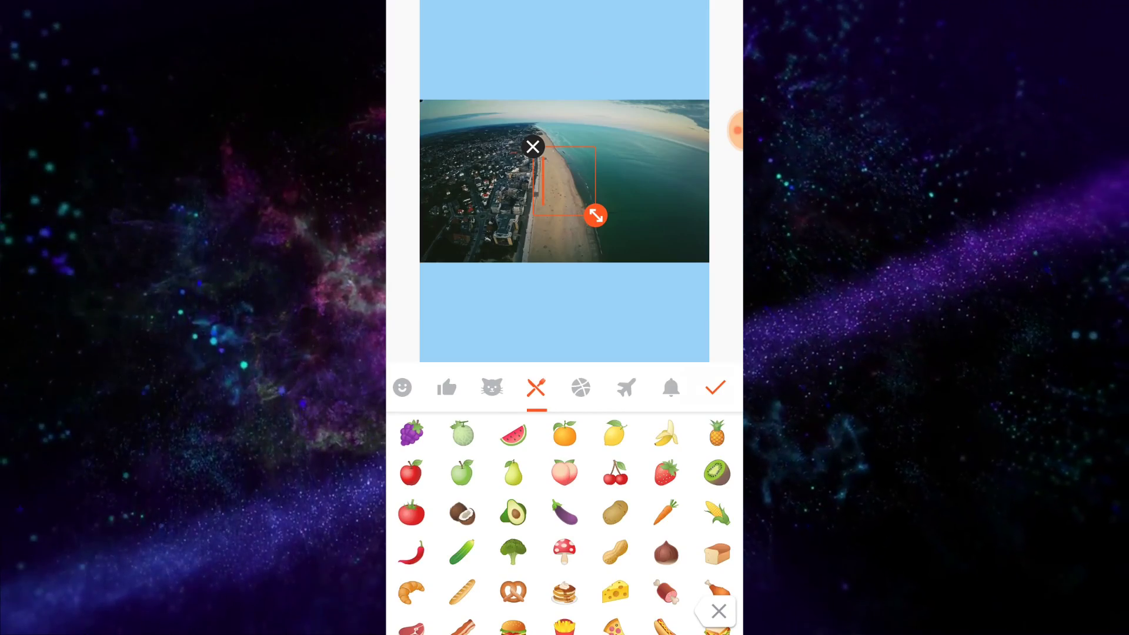
click(714, 388)
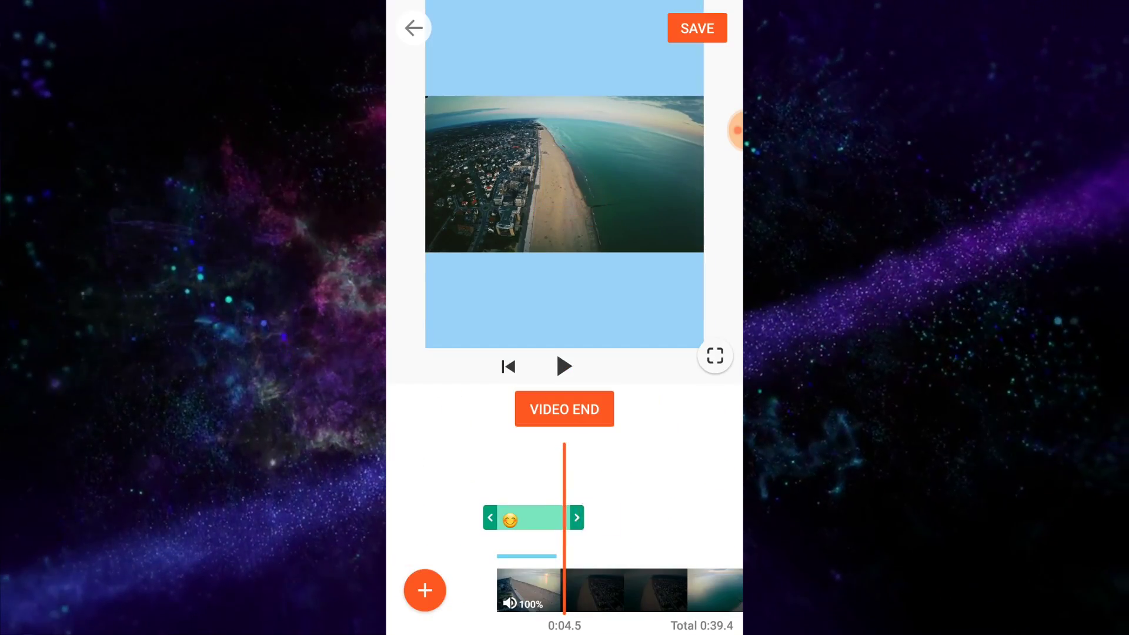
drag(565, 518, 572, 518)
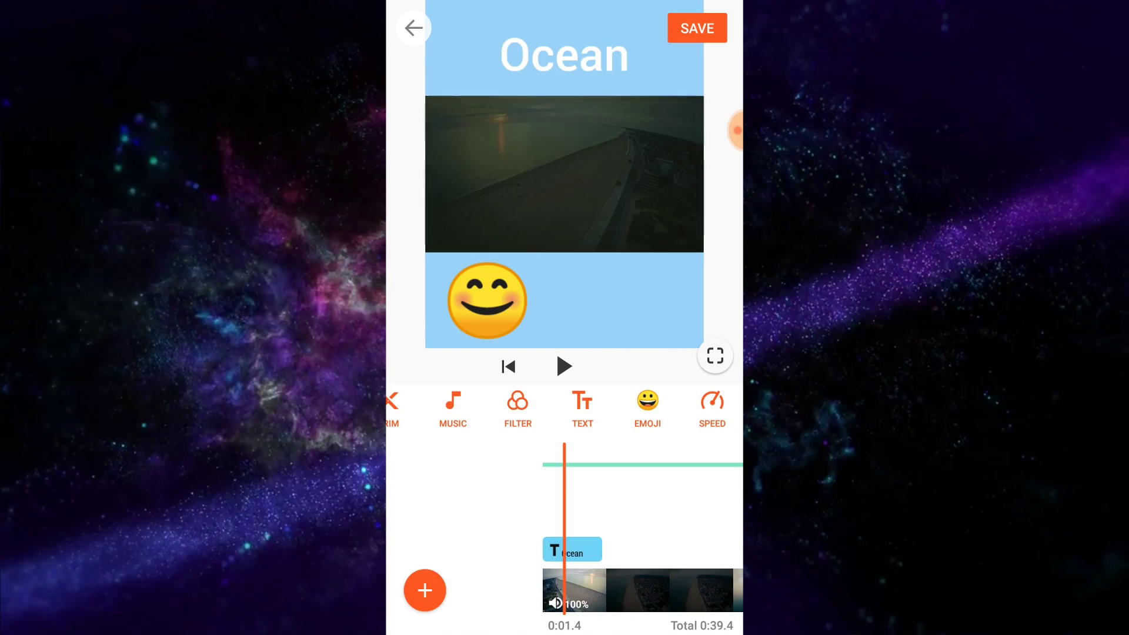
drag(612, 549, 729, 550)
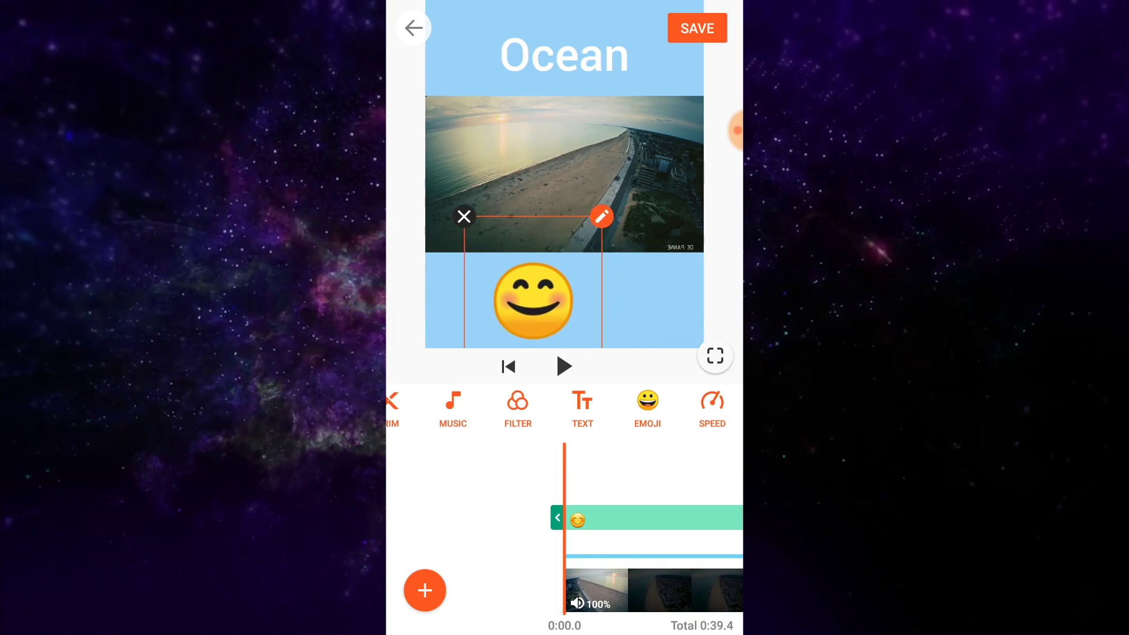
drag(635, 591, 562, 591)
drag(688, 406, 567, 406)
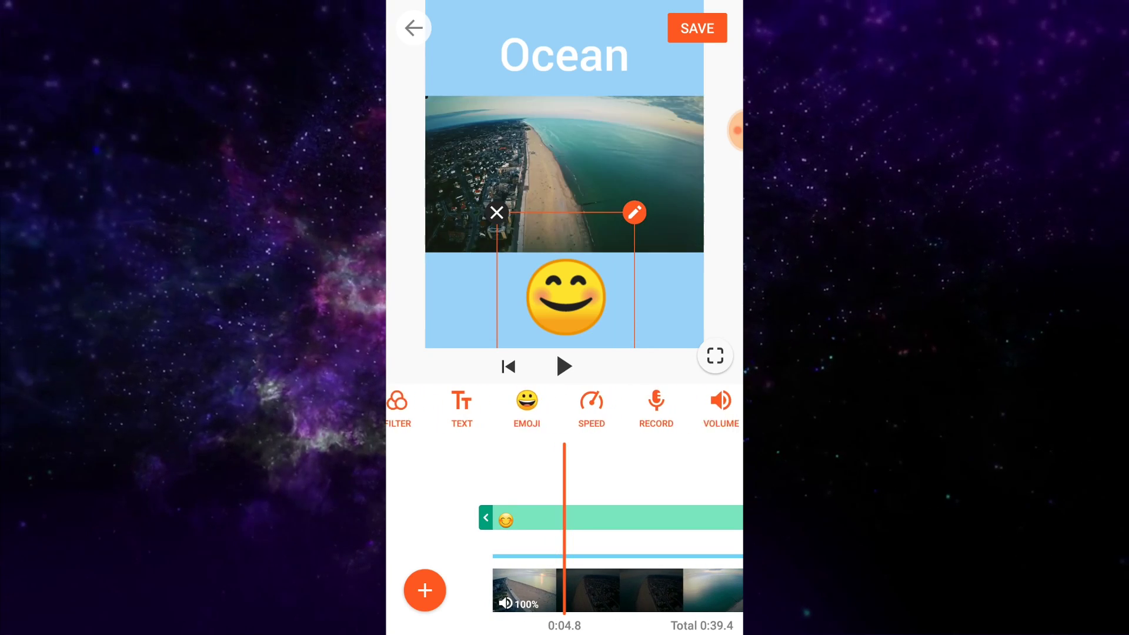
mouse_move(689, 406)
mouse_down()
mouse_move(510, 406)
mouse_move(642, 406)
mouse_move(539, 407)
mouse_up()
drag(459, 406, 688, 406)
Export the beach video as a compressed 720P high-quality file.
click(697, 27)
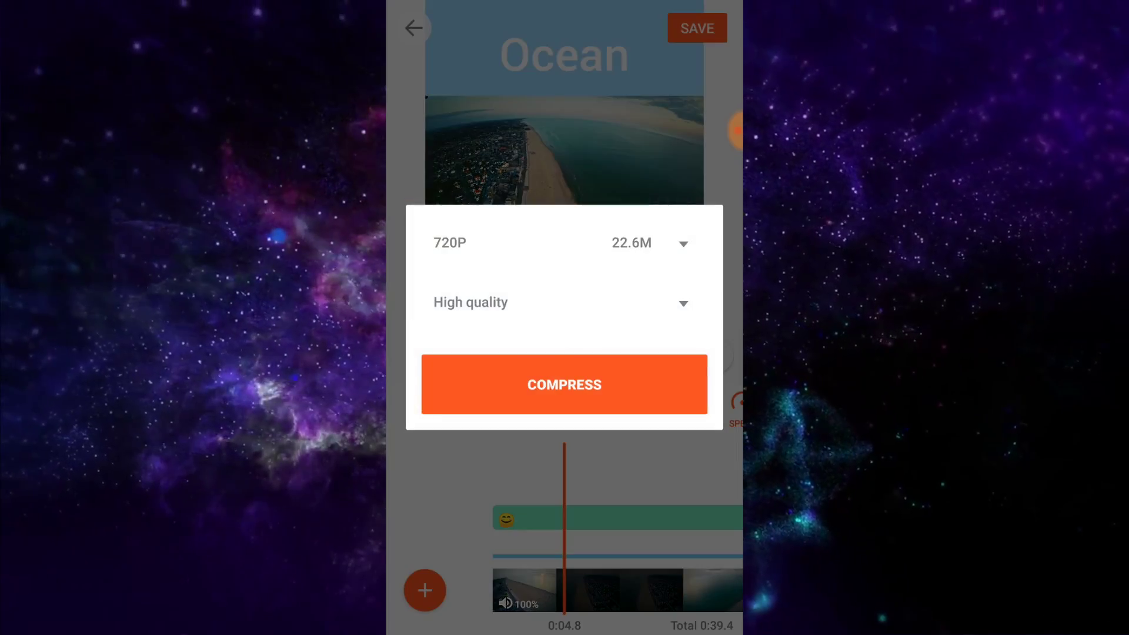
click(564, 385)
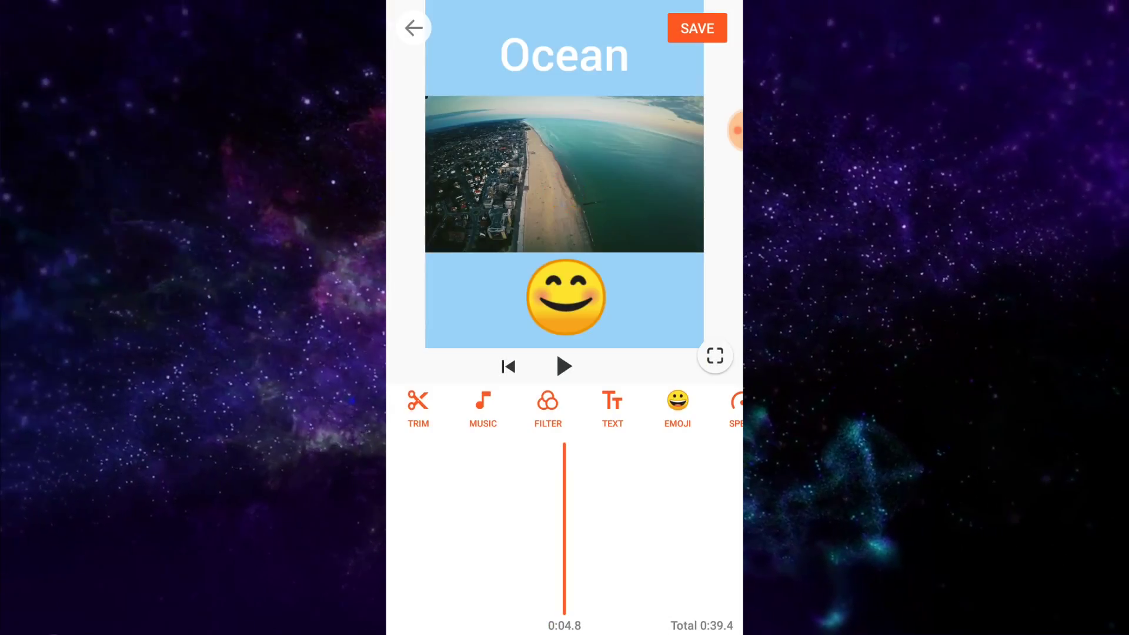